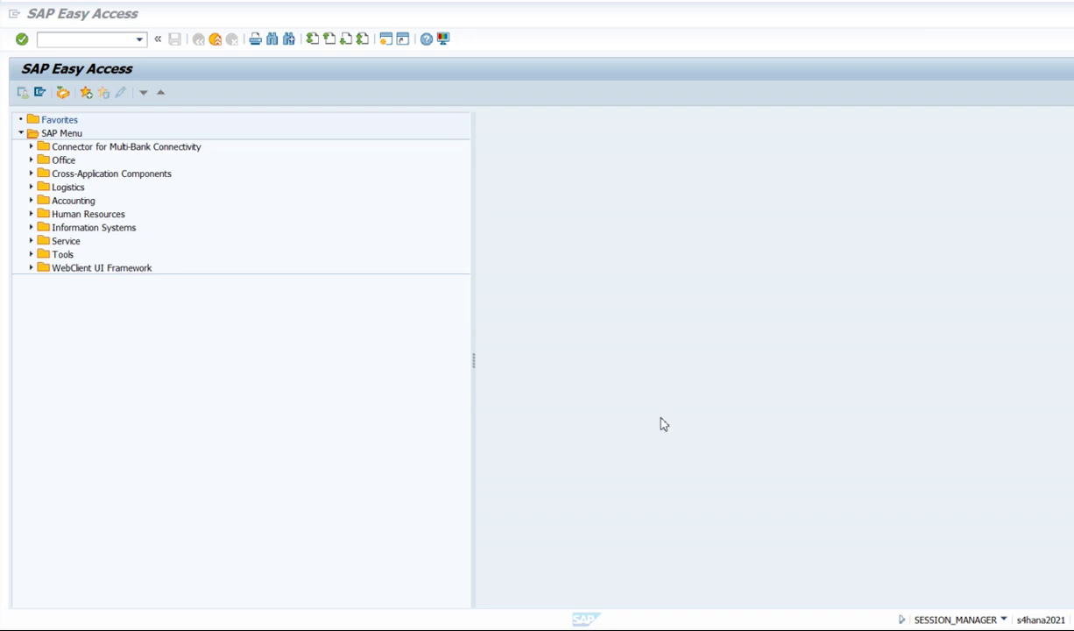
Expand Tools > Customizing > IMG in the SAP menu and launch SPRO_ADMIN Project Administration
click(62, 253)
double_click(62, 254)
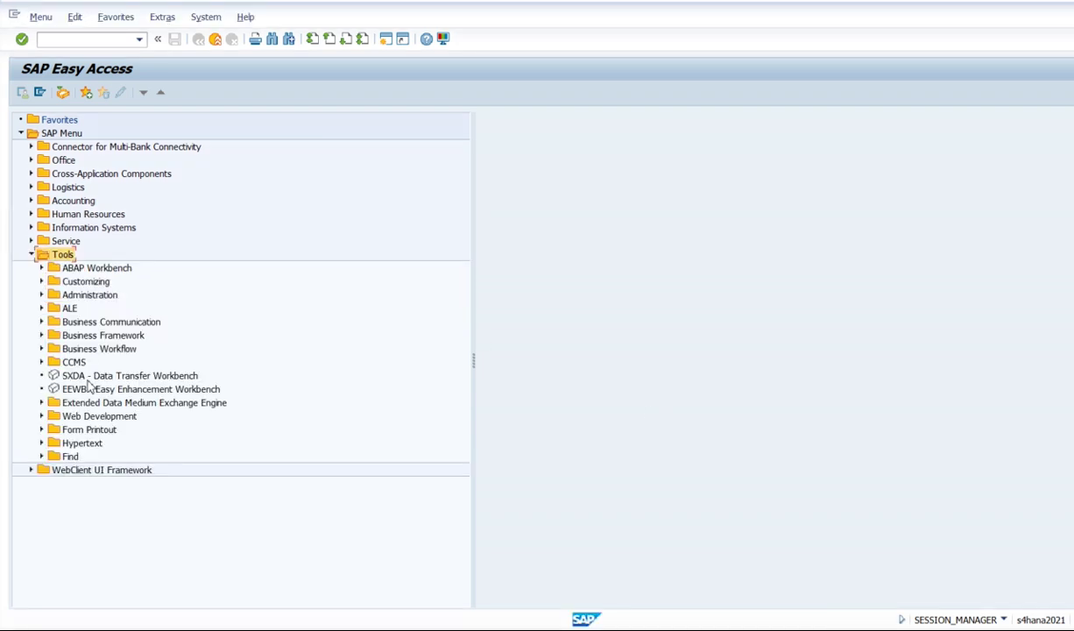
double_click(85, 281)
double_click(81, 294)
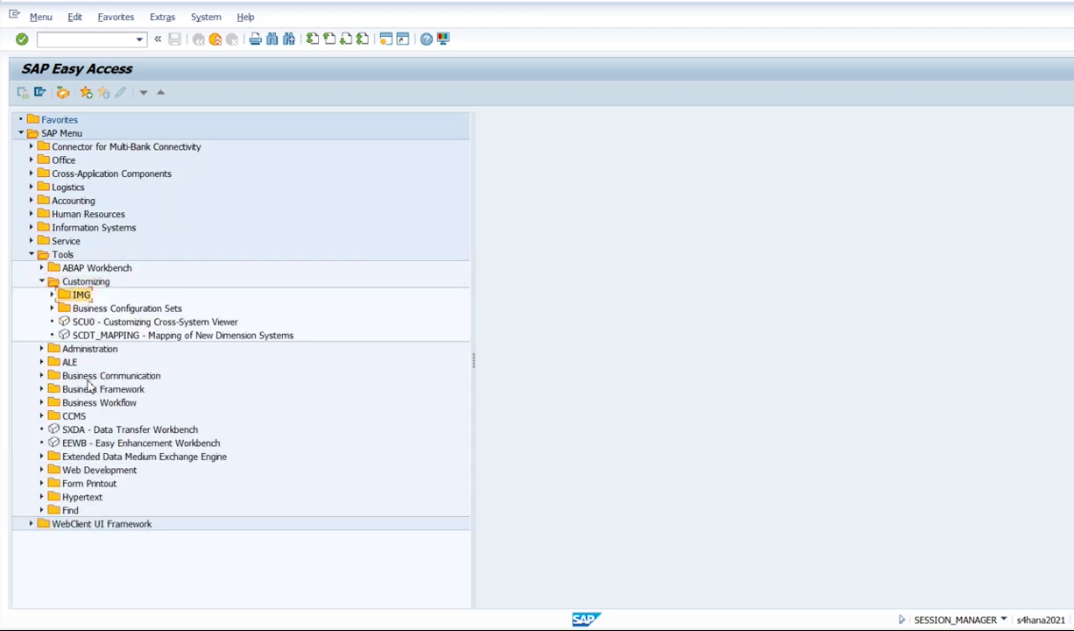
click(114, 308)
double_click(117, 322)
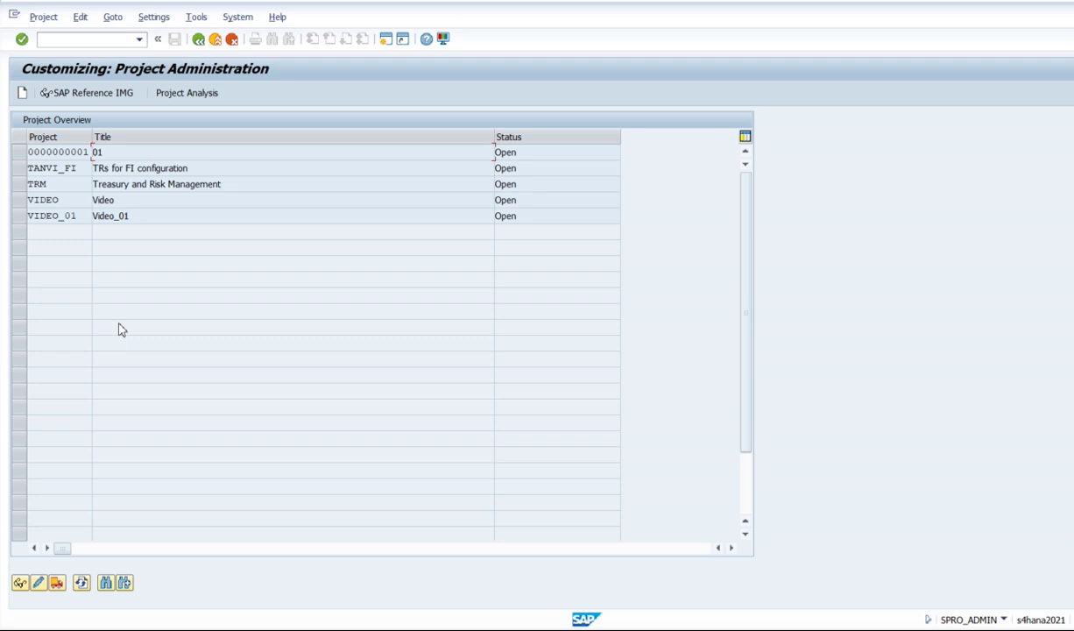
Create customizing project PROJECT_01 with the title Project_01 and bring up its Scope tab
click(22, 92)
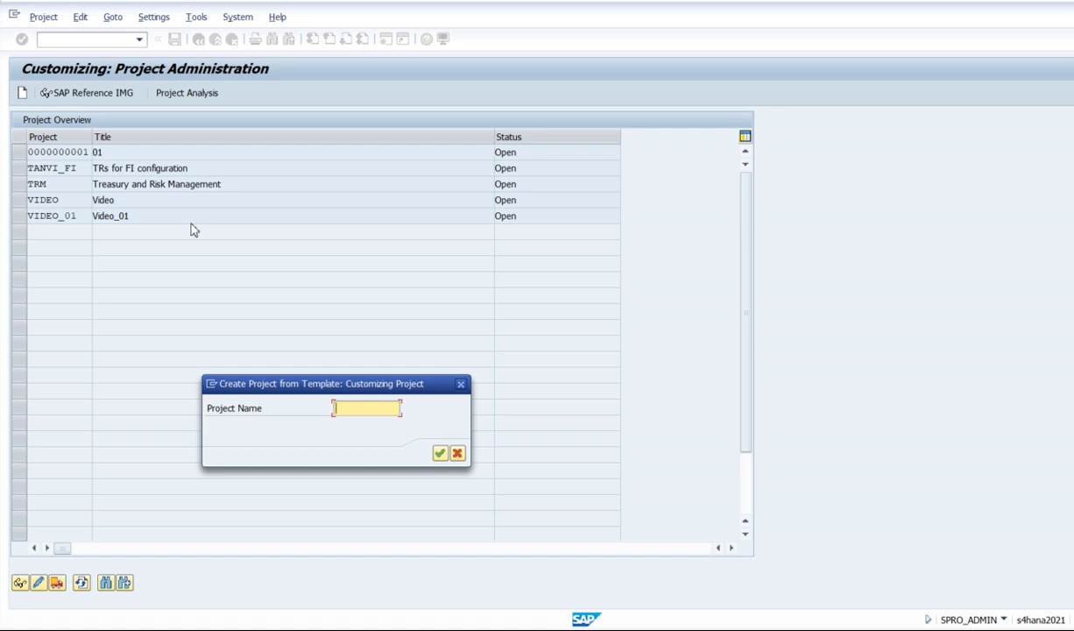
text(Pro)
click(440, 452)
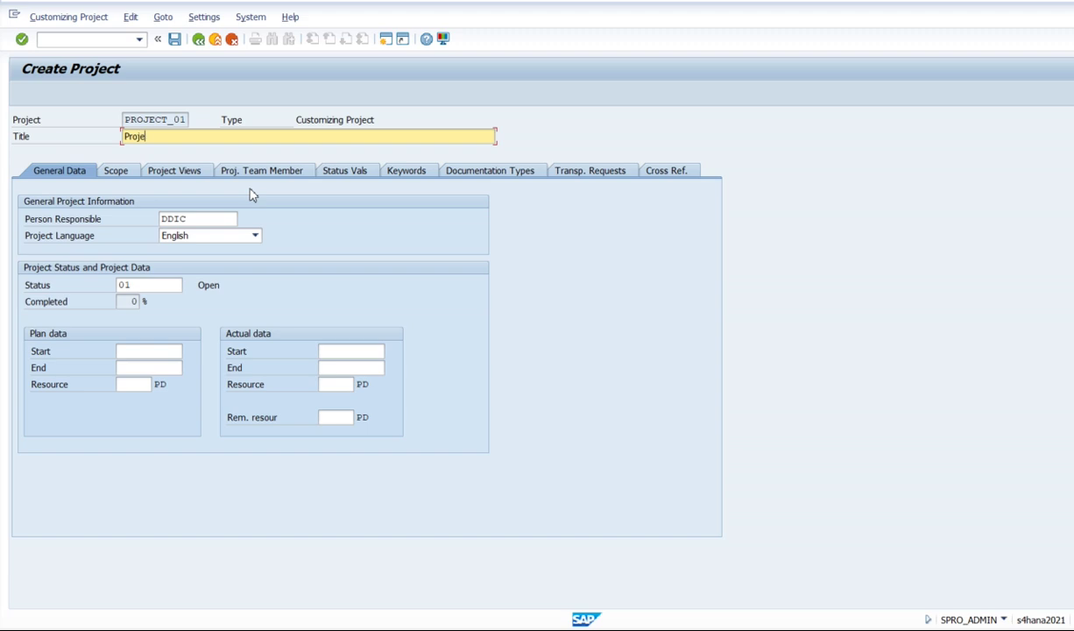
text(Project_01)
click(122, 174)
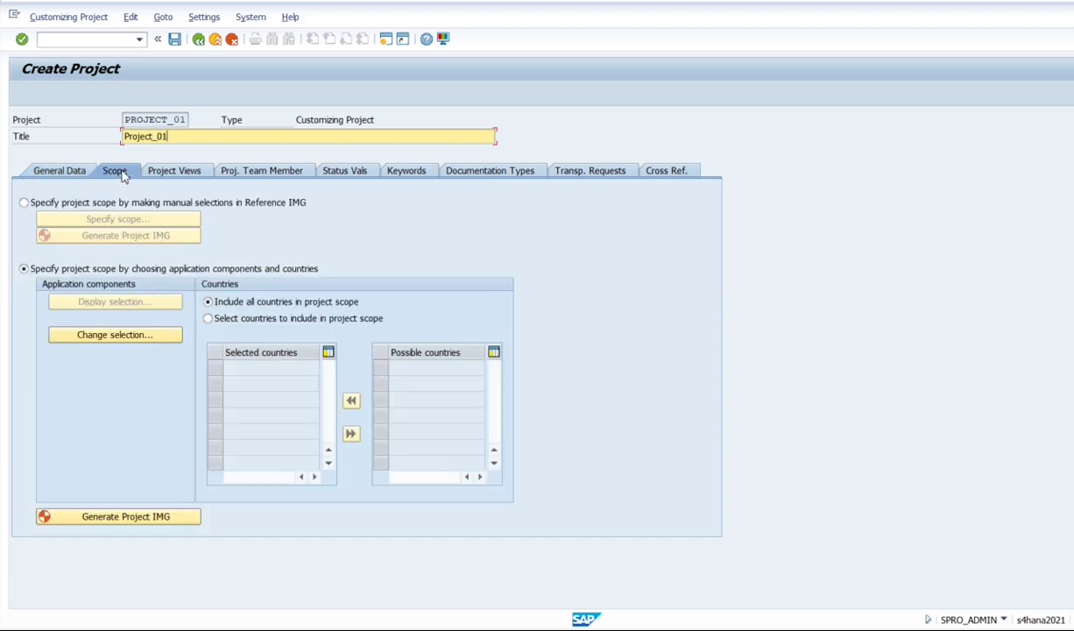
Choose manual scope selection in the Reference IMG and save the new project
click(85, 202)
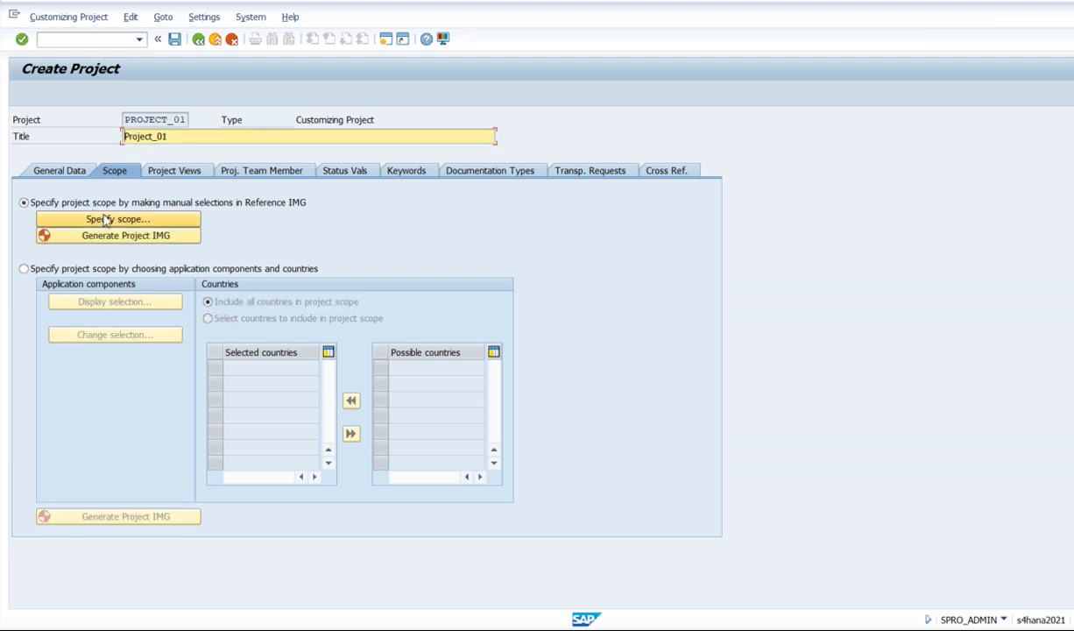
click(105, 220)
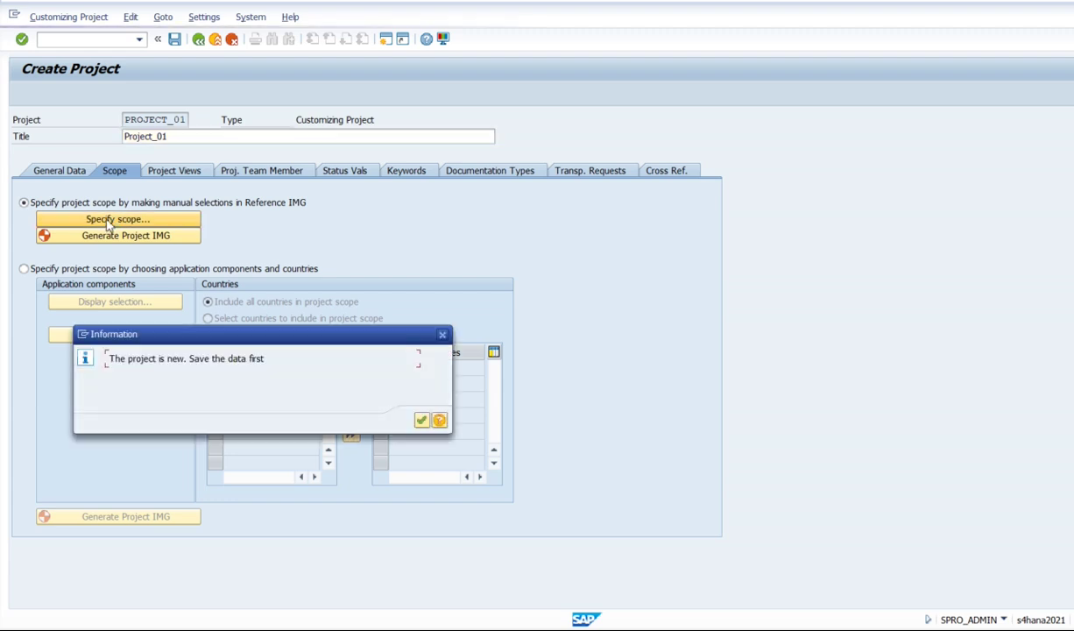
click(421, 421)
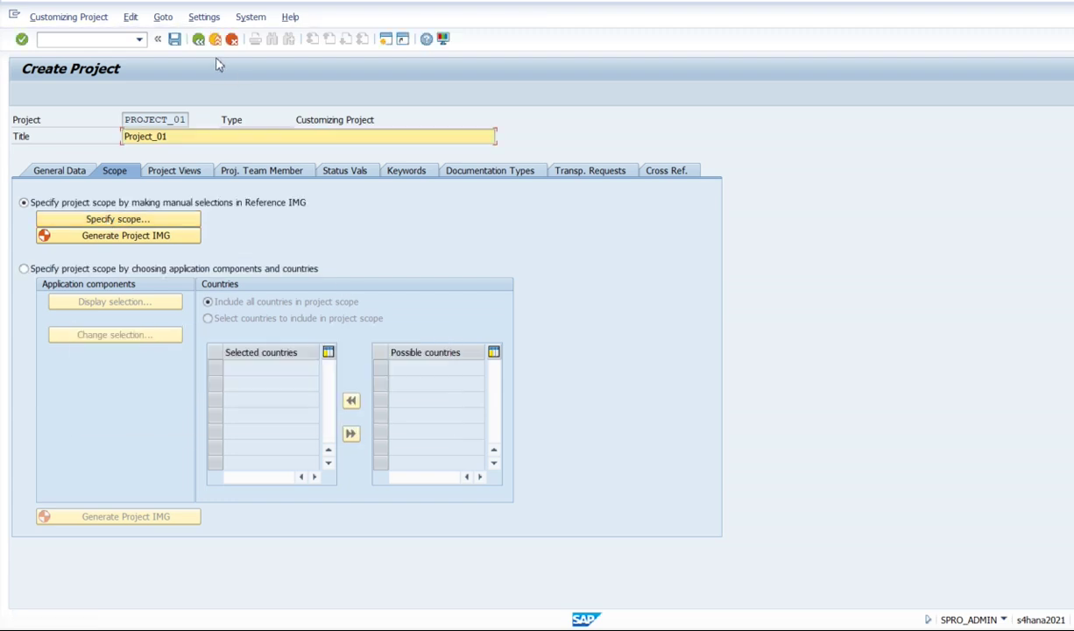
click(174, 39)
click(98, 236)
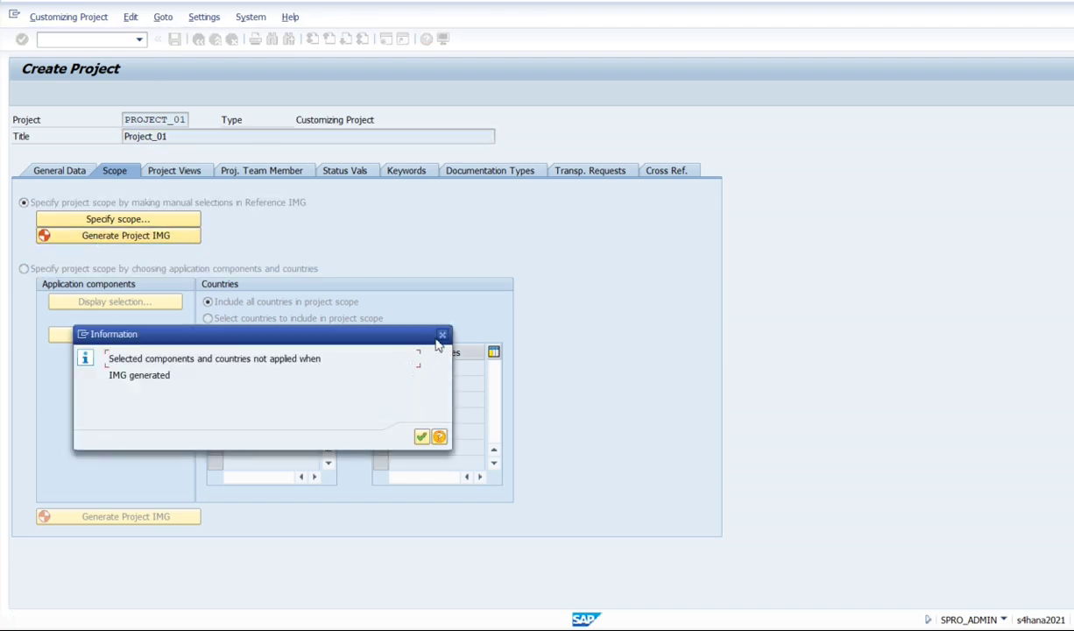
click(444, 334)
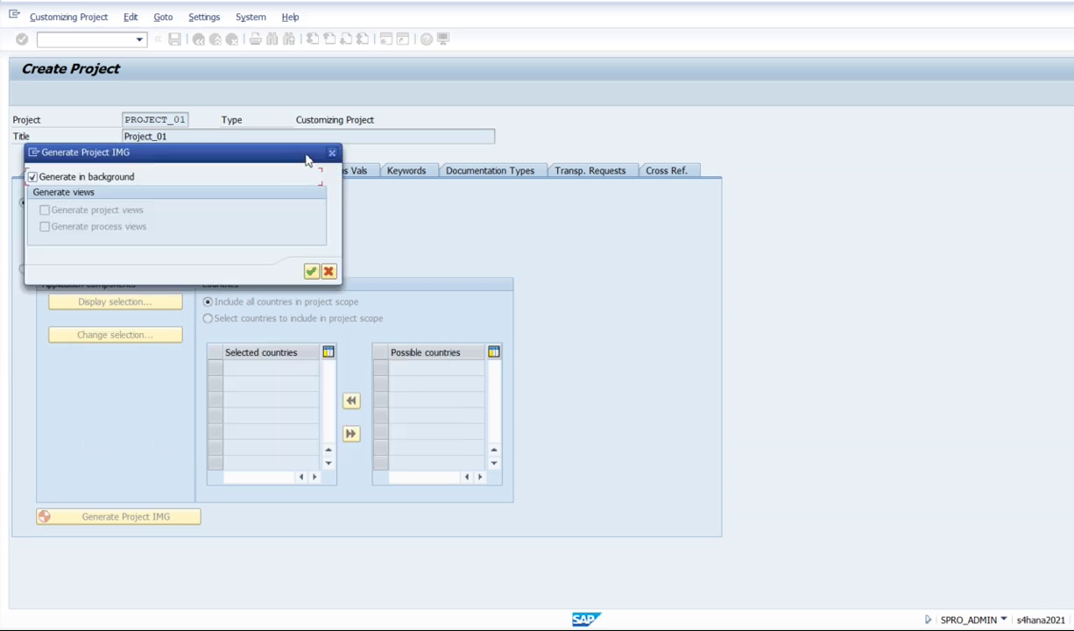
click(332, 152)
Add Enterprise Structure to the scope, generate the project IMG in background, and save
click(107, 222)
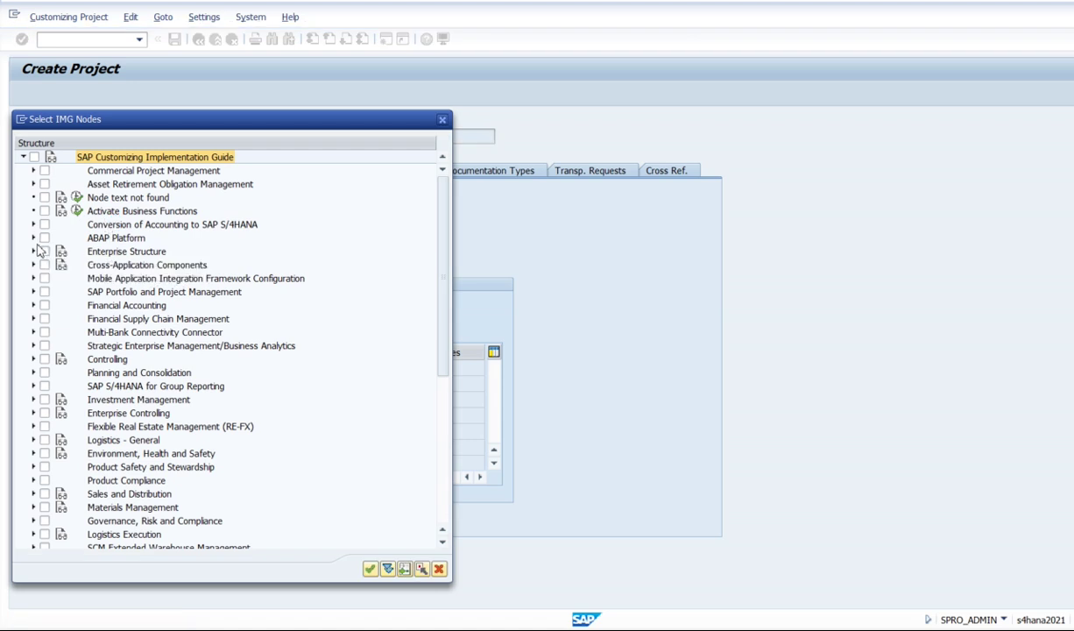
click(45, 251)
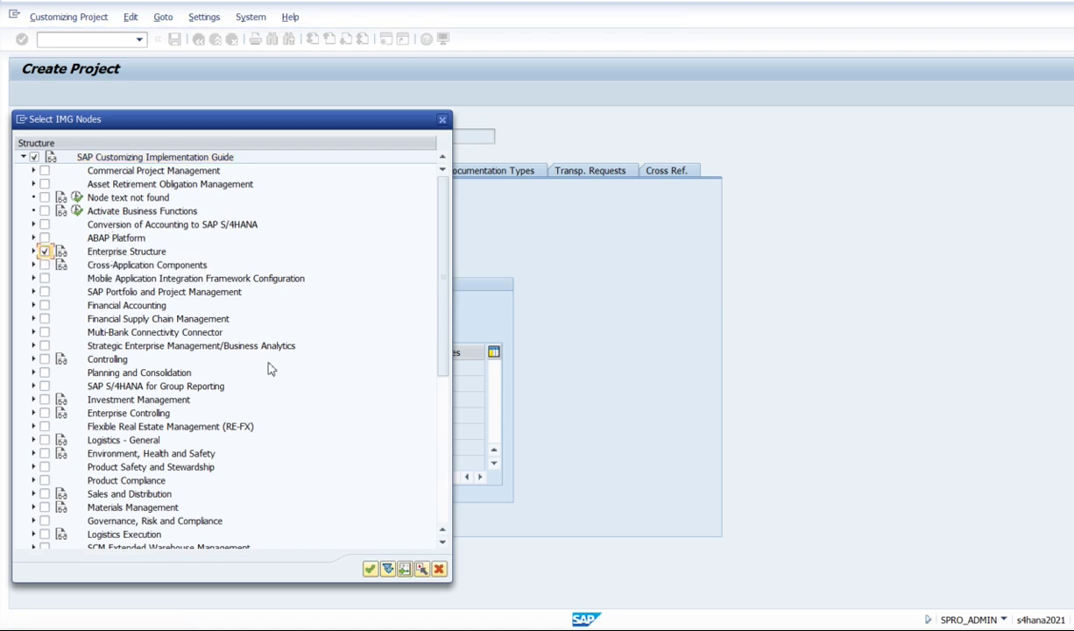
click(370, 568)
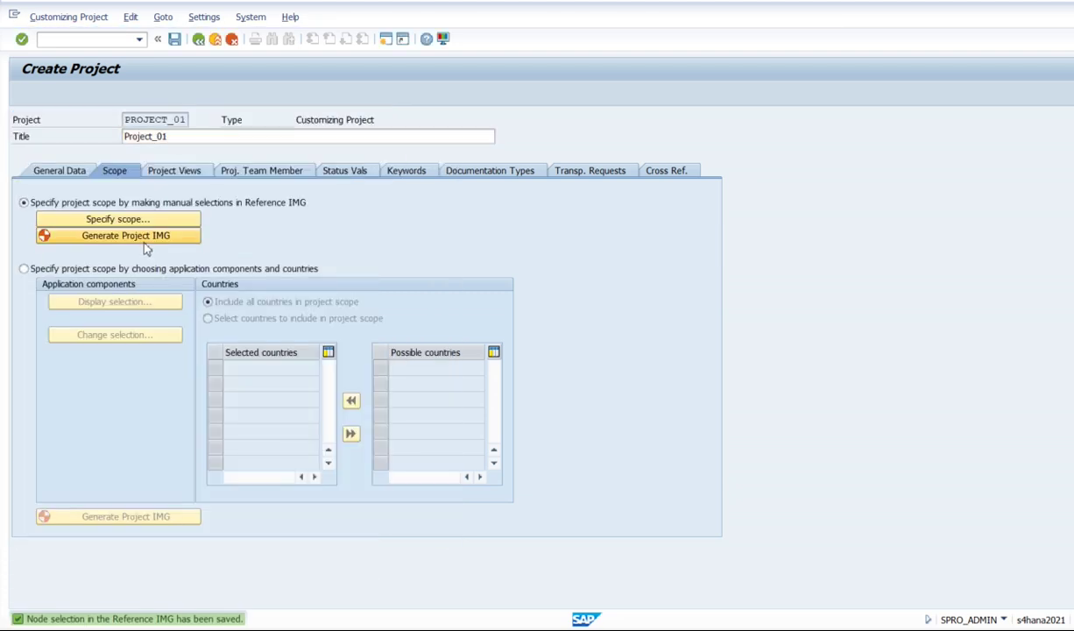
click(145, 247)
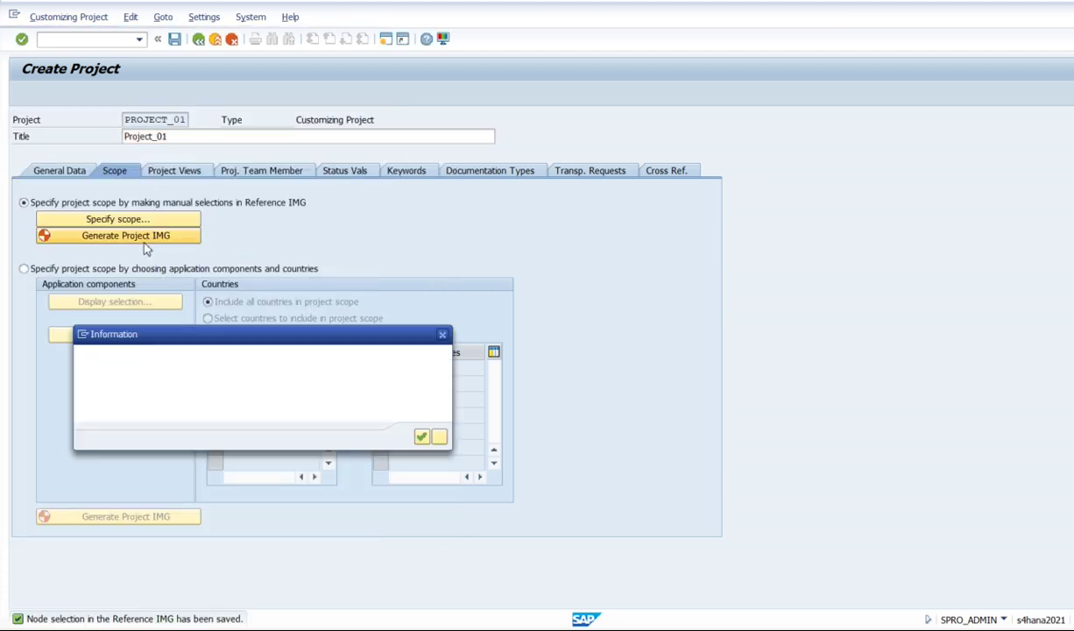
click(422, 437)
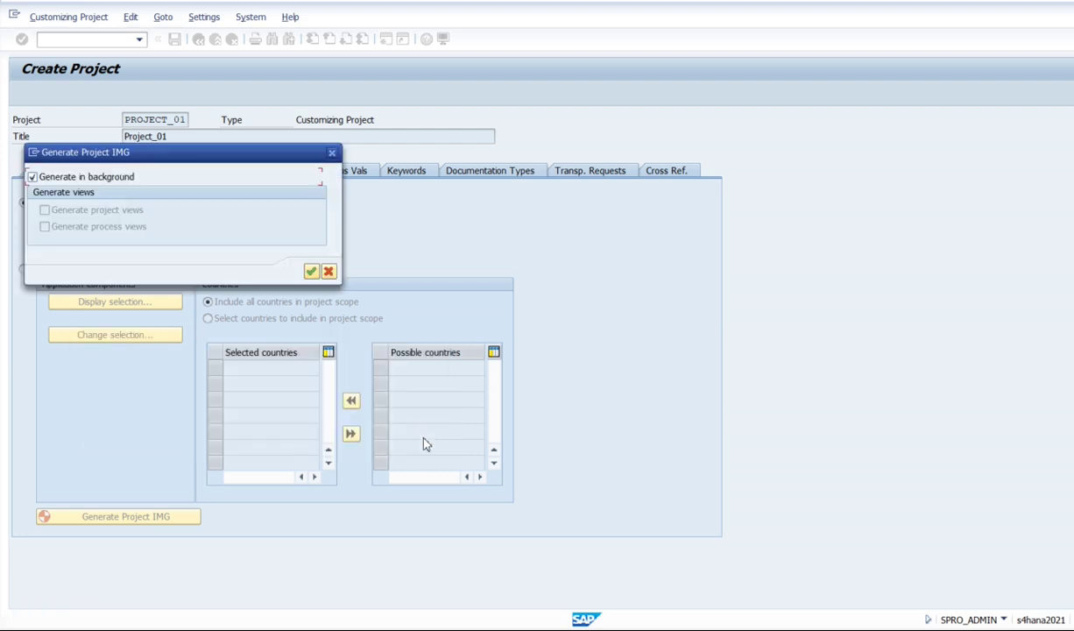
click(312, 271)
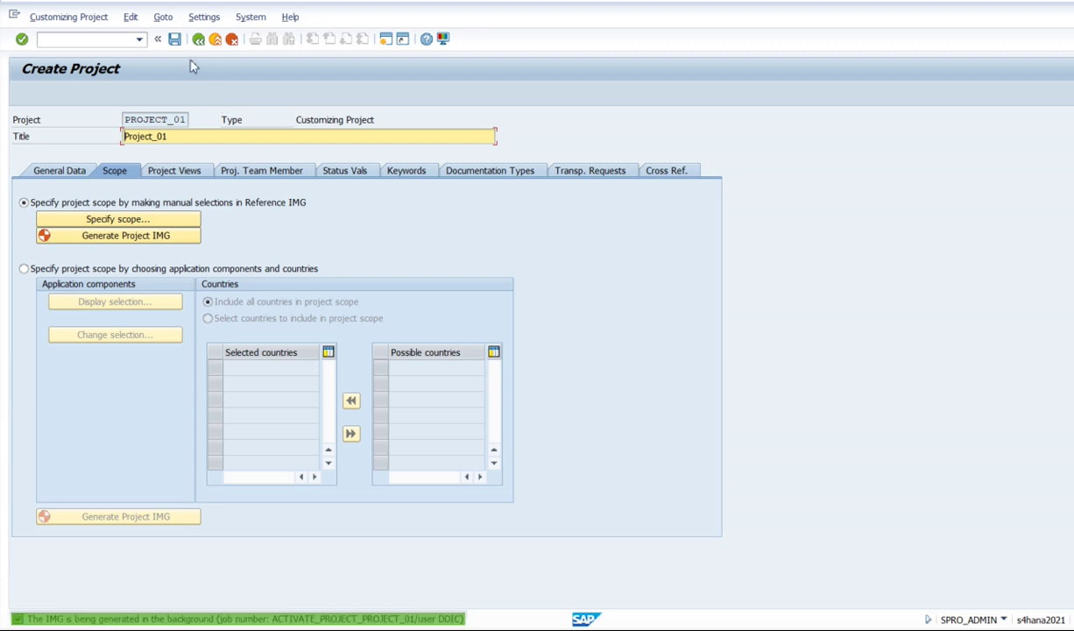
click(174, 39)
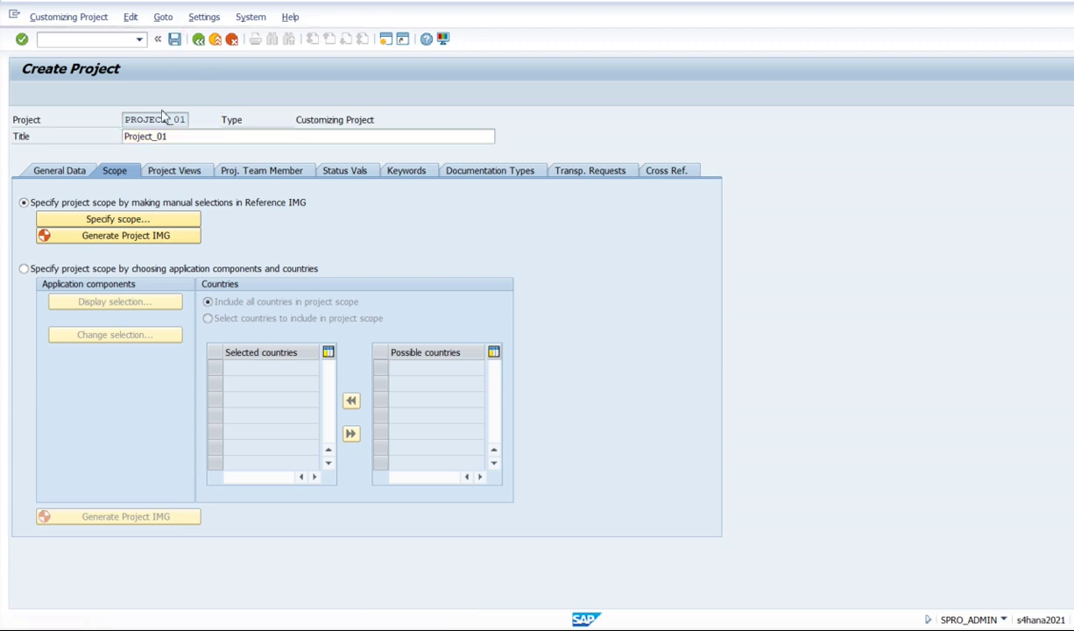
Create and save a Release Customizing project view named Project_01, then show the Transp. Requests tab
click(172, 171)
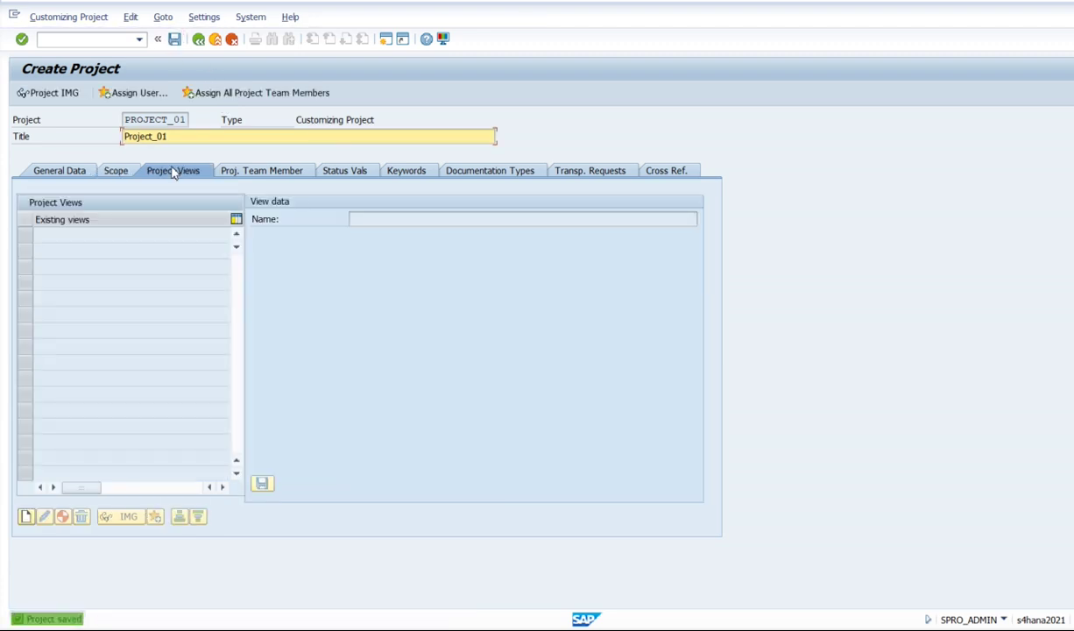
click(26, 517)
click(65, 242)
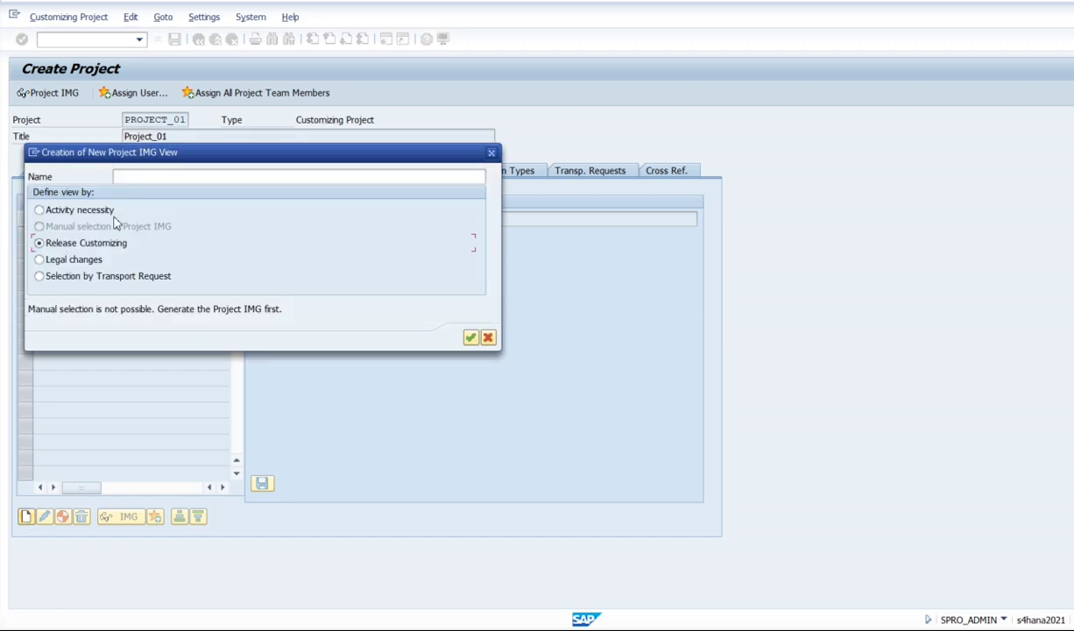
click(163, 175)
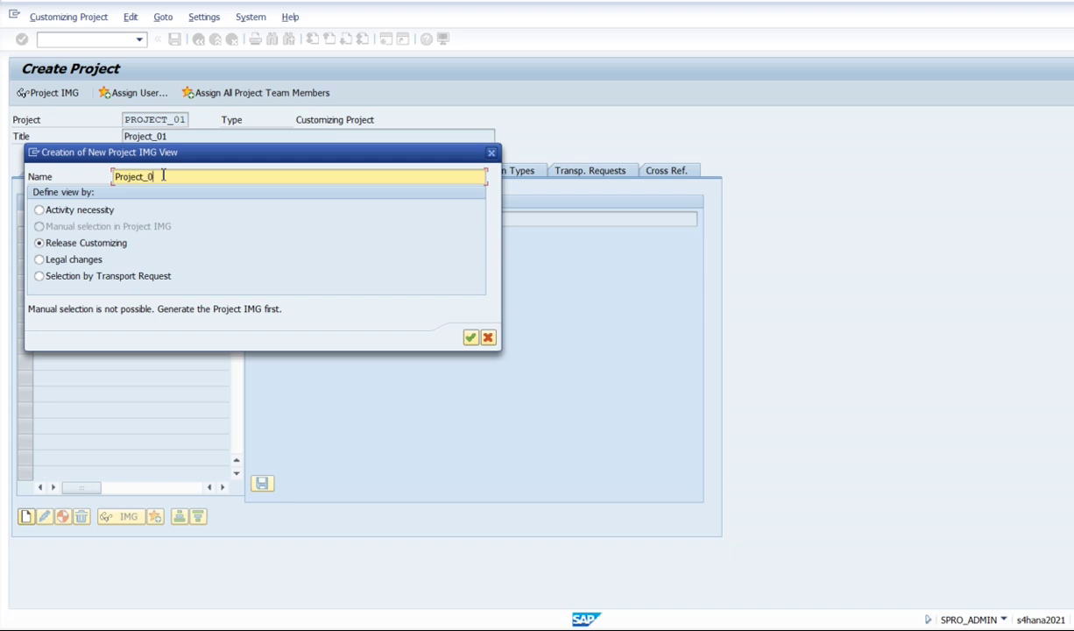
click(470, 337)
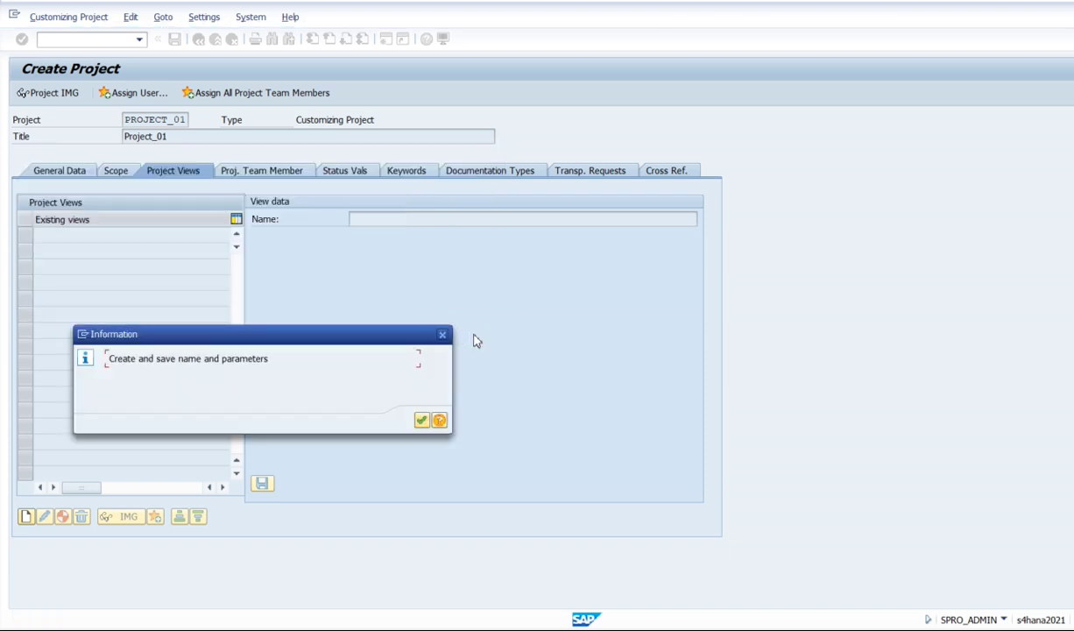
click(421, 419)
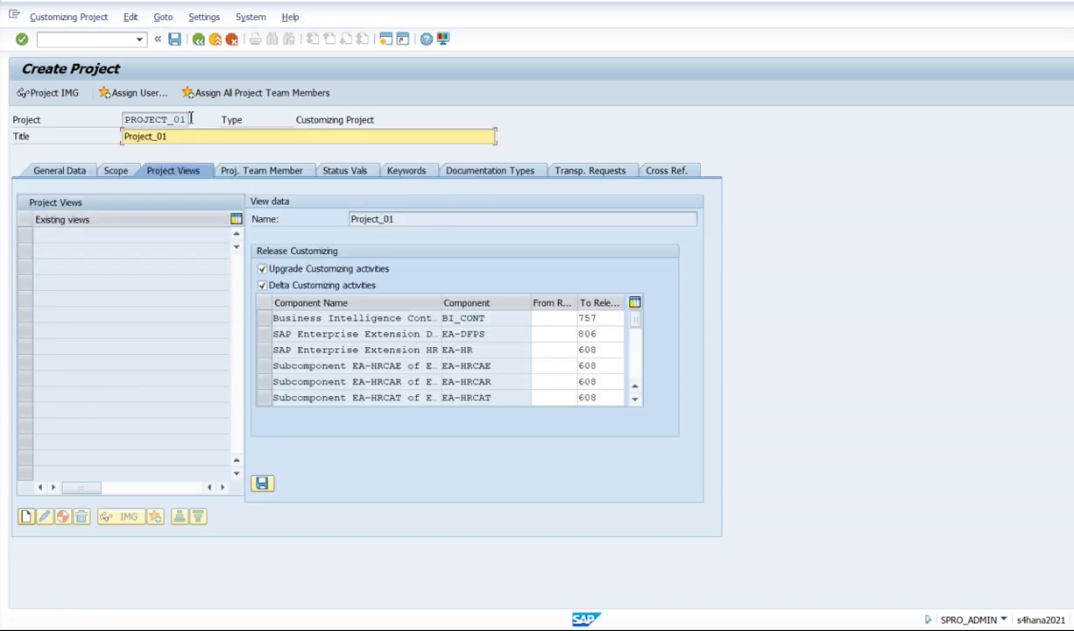
click(174, 38)
click(174, 39)
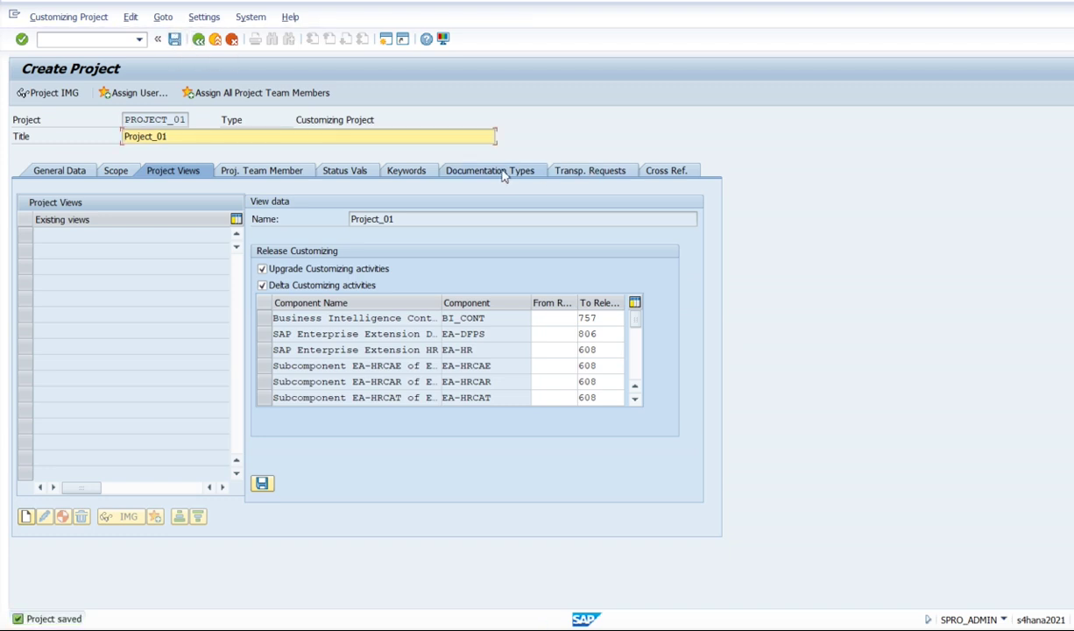
click(576, 172)
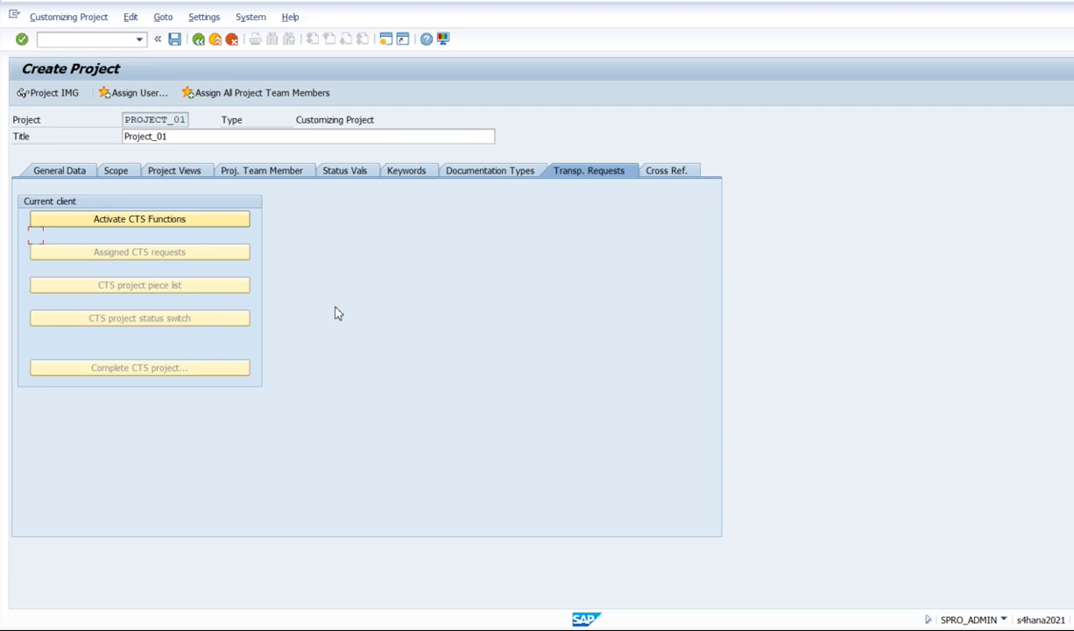
Activate CTS functions for PROJECT_01
click(114, 219)
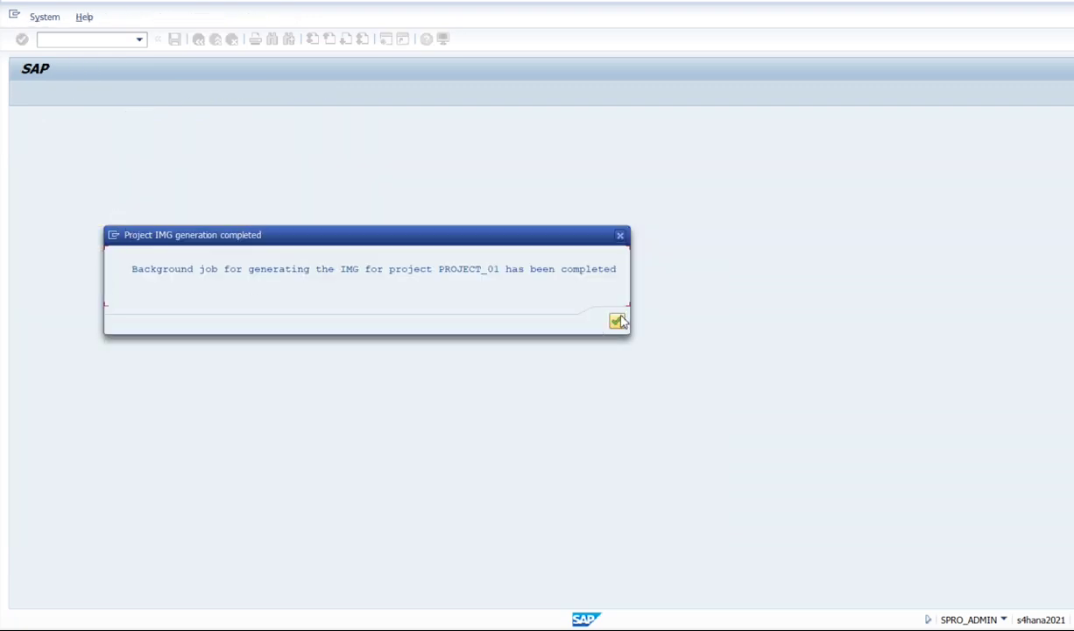
click(618, 320)
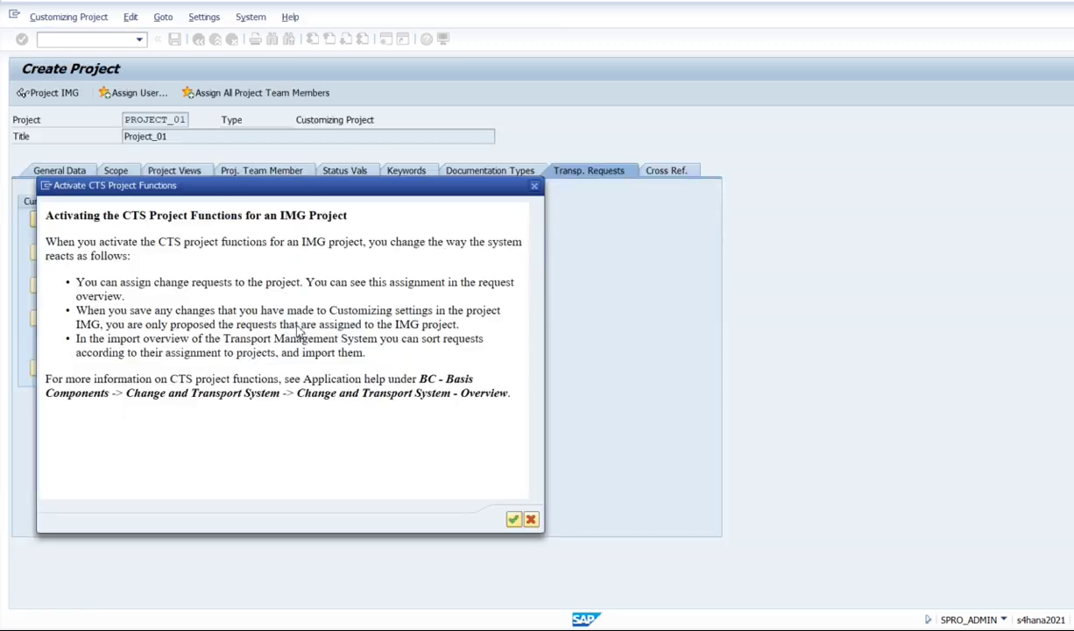
click(513, 520)
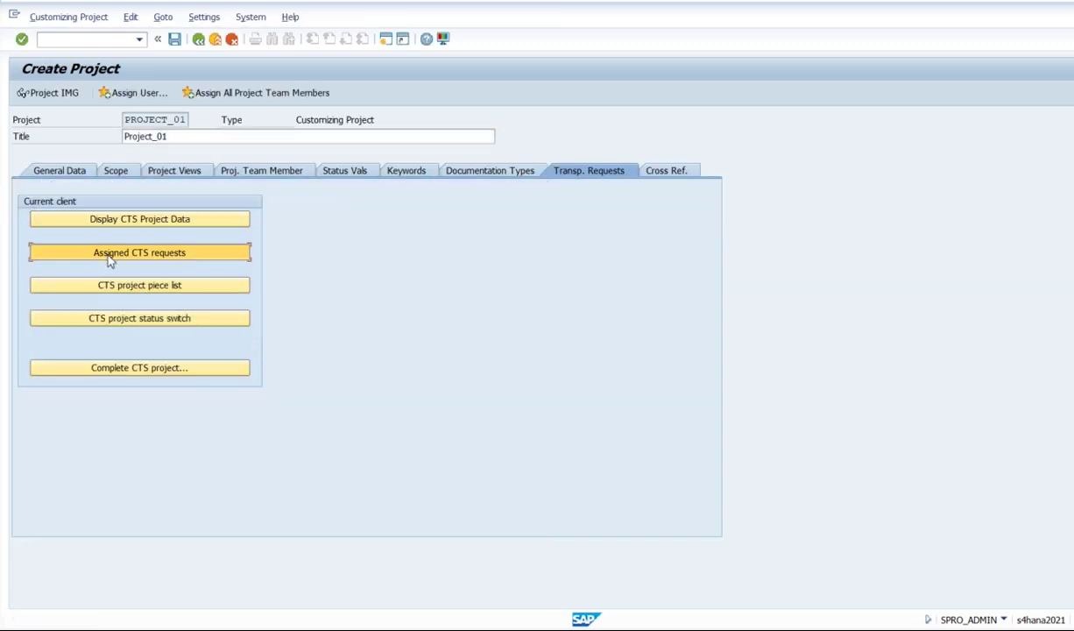
Assign a new Customizing request described Project_01 to the project and save the project
click(109, 254)
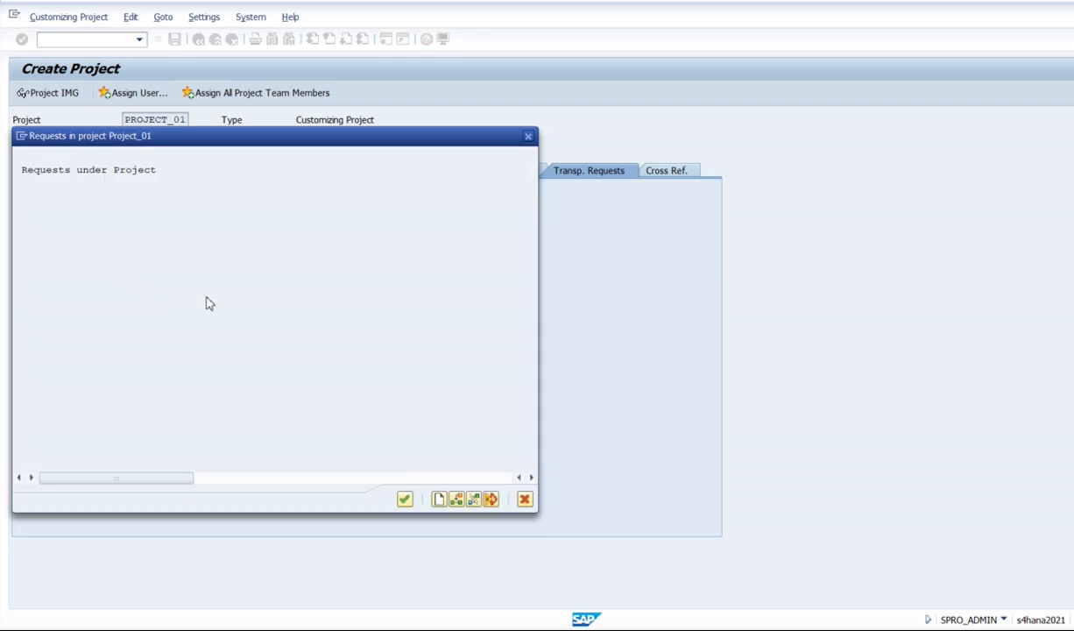
click(439, 501)
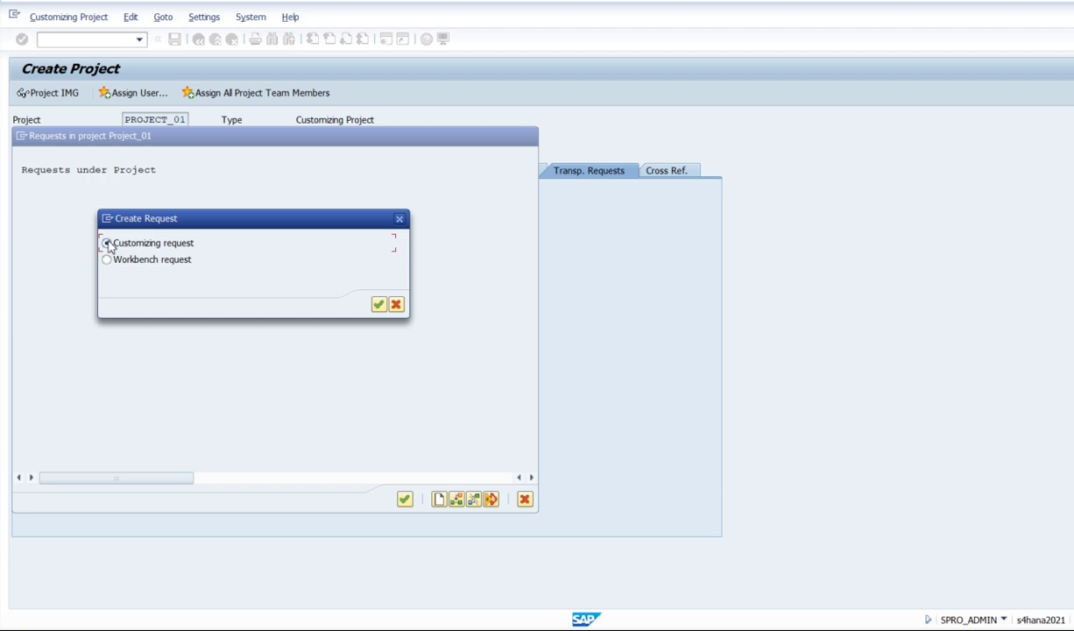
key(Return)
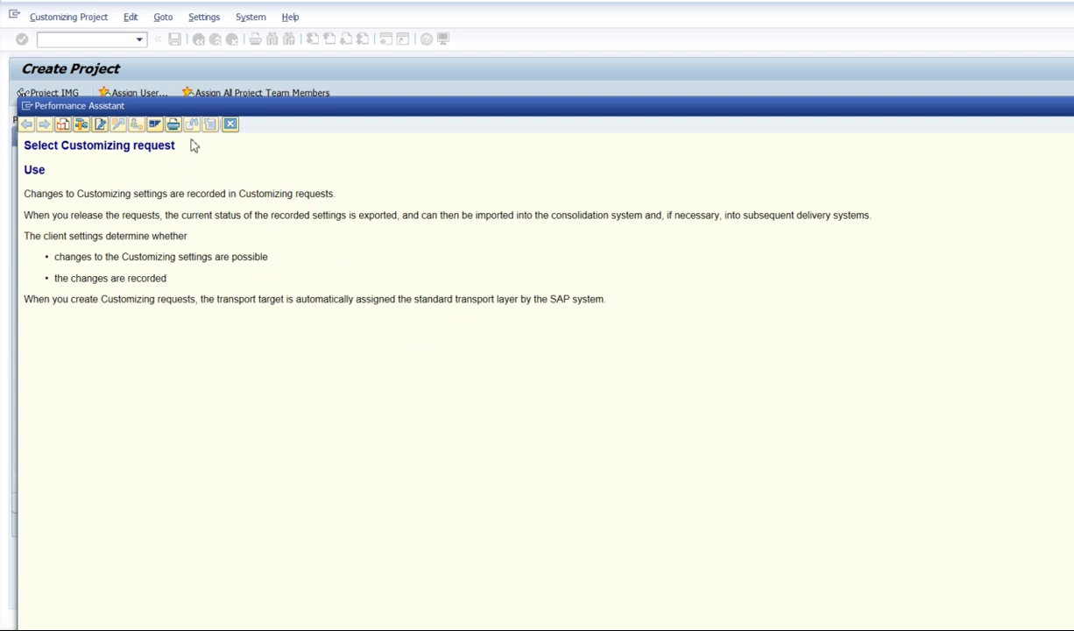
click(230, 123)
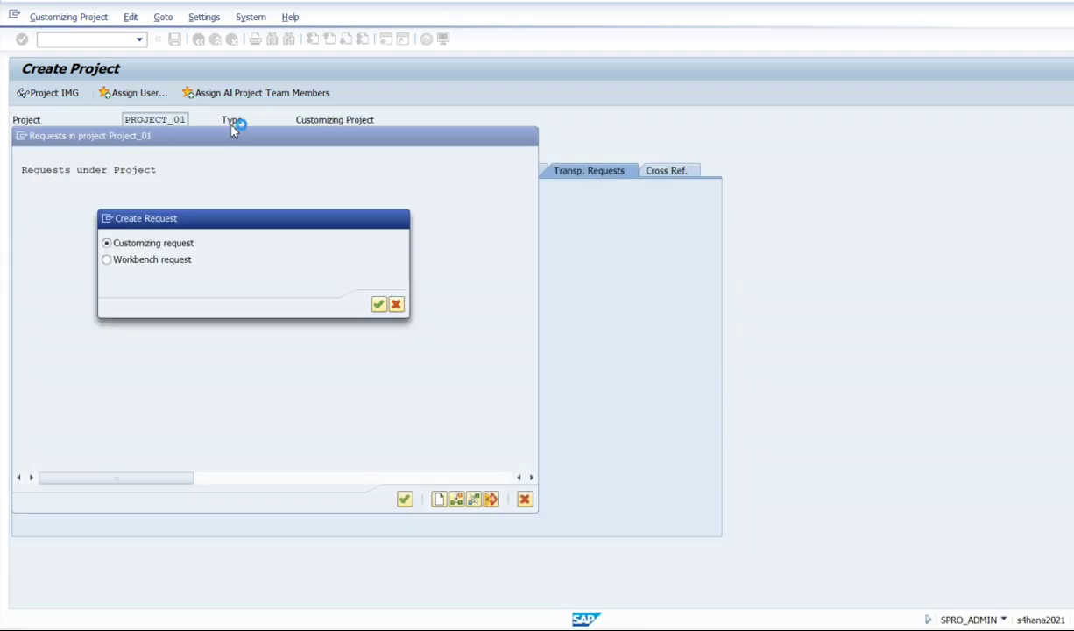
click(378, 305)
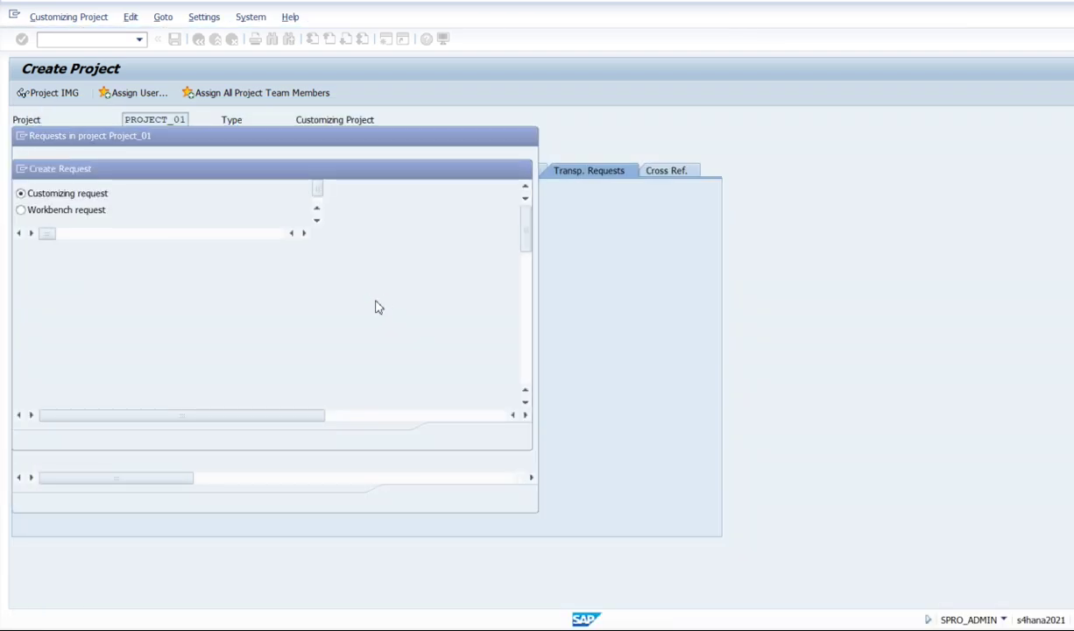
text(P)
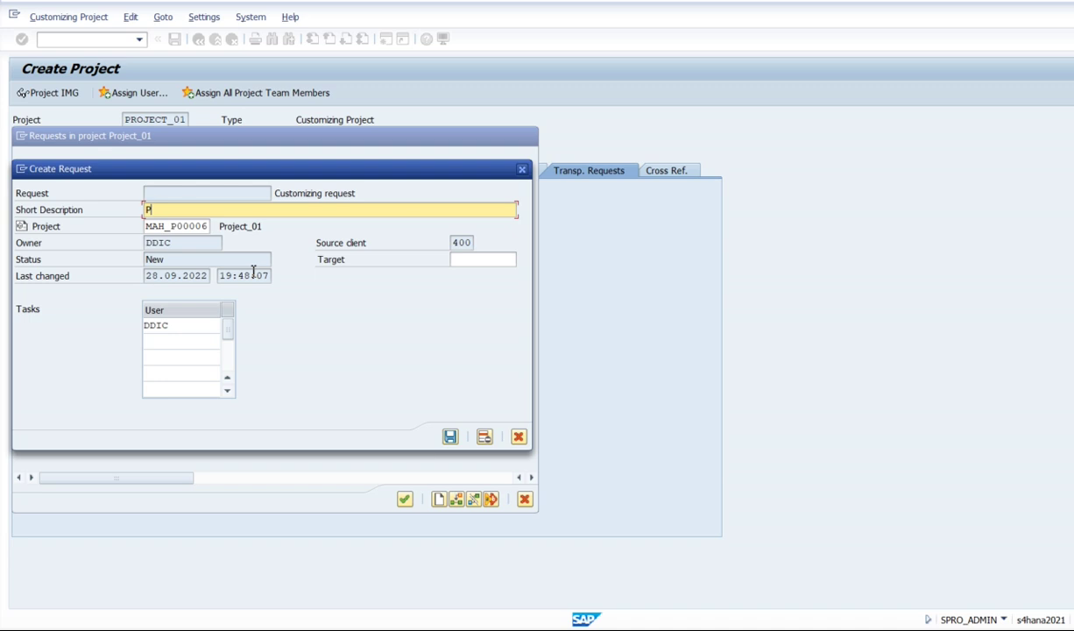
text(roject_01)
click(450, 436)
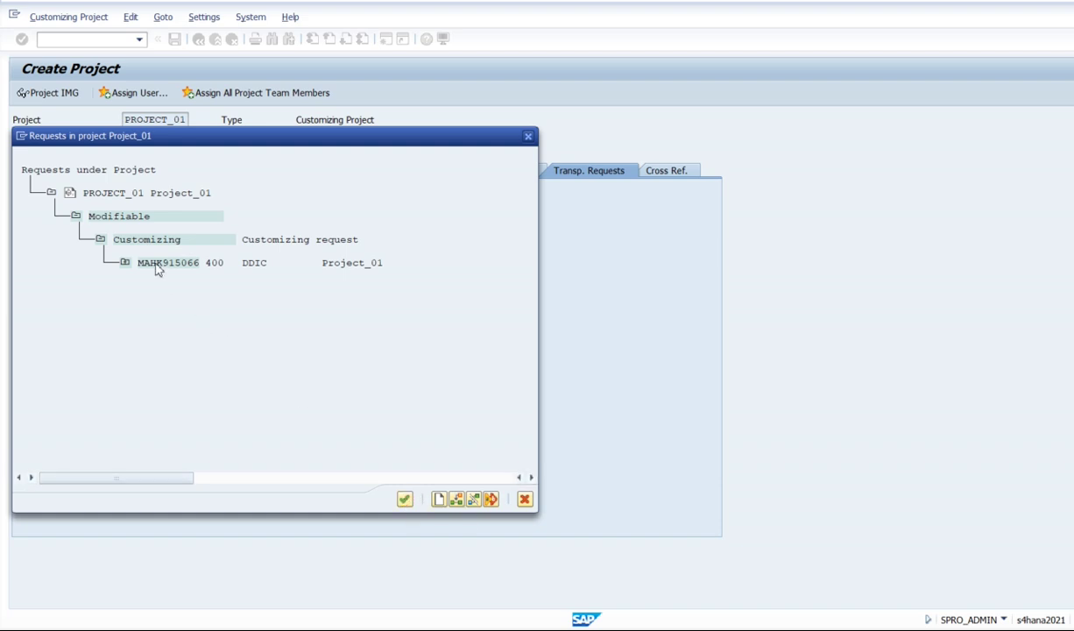
click(406, 499)
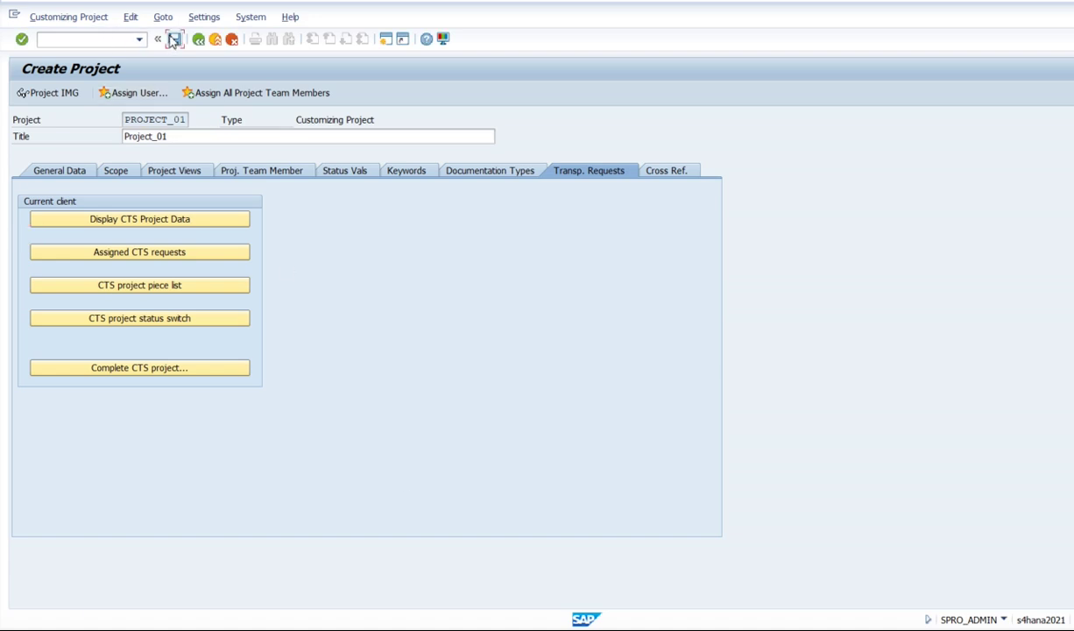
click(175, 40)
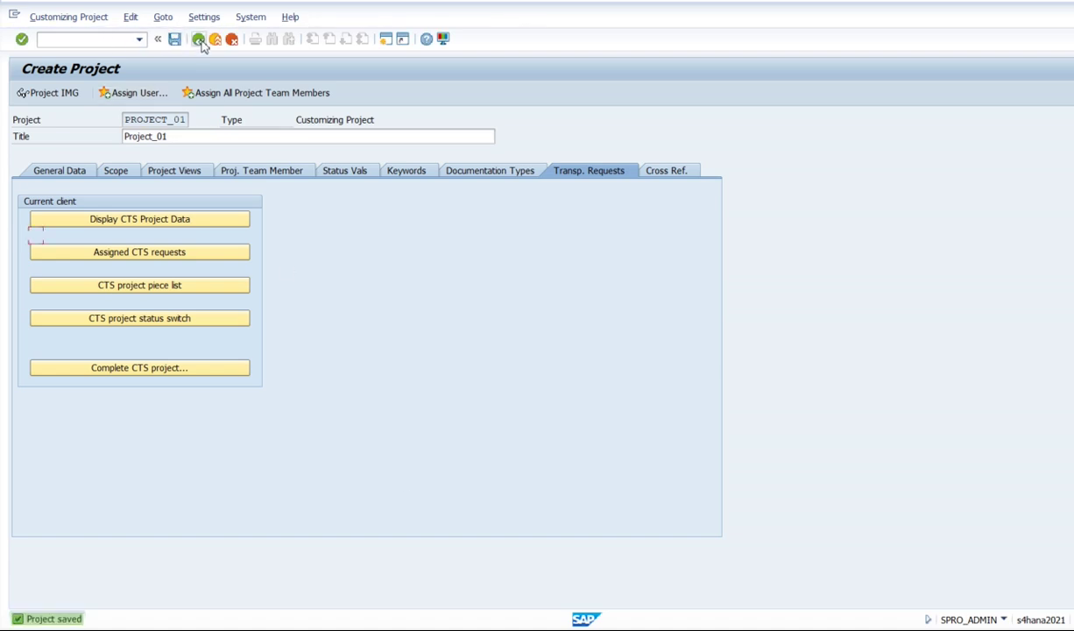
click(201, 41)
Run SPRO and add PROJECT_01 to My Customizing Worklist
click(200, 41)
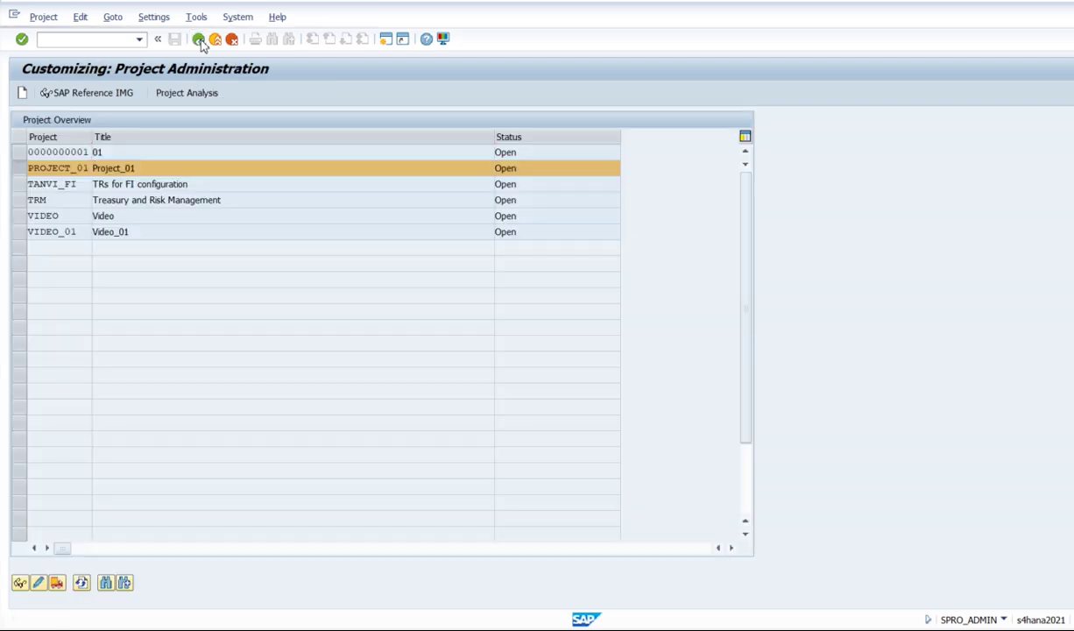
click(48, 39)
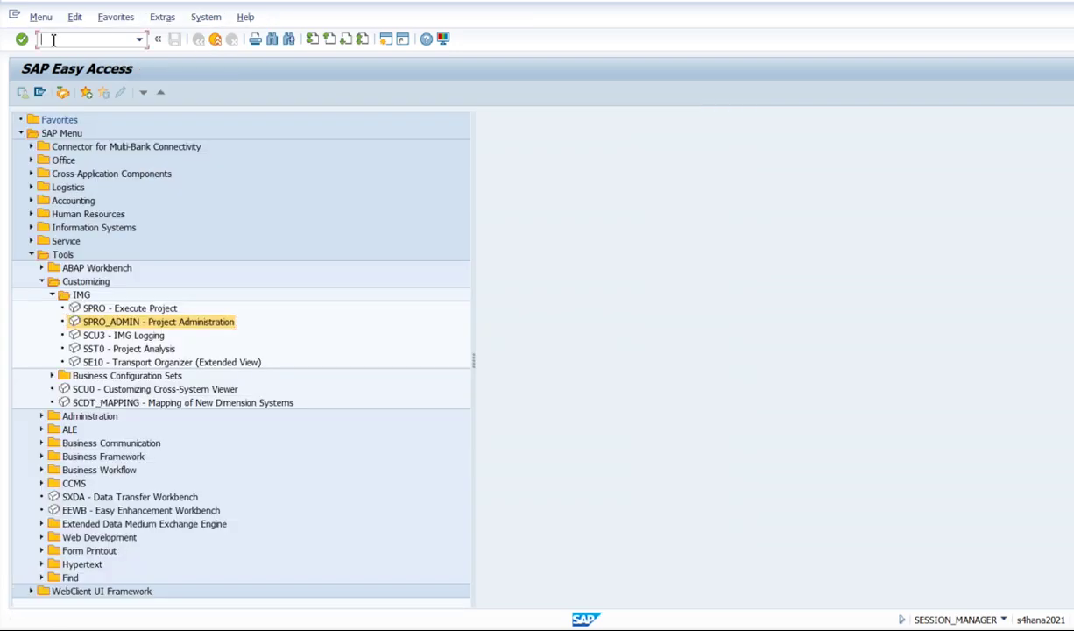
text(spro)
key(Return)
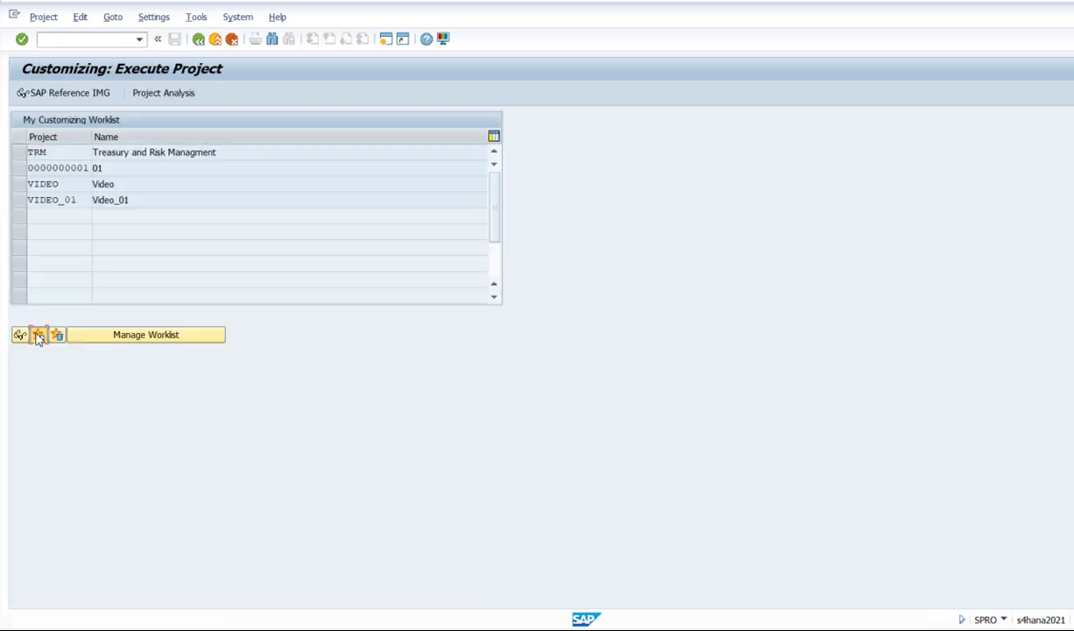
click(39, 334)
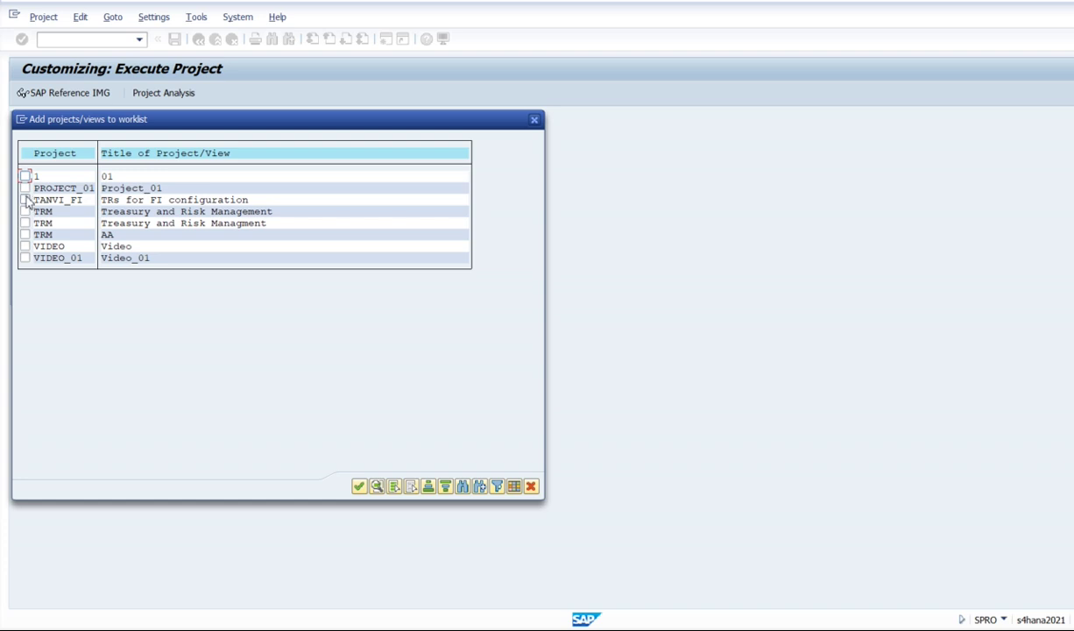
click(24, 188)
click(359, 487)
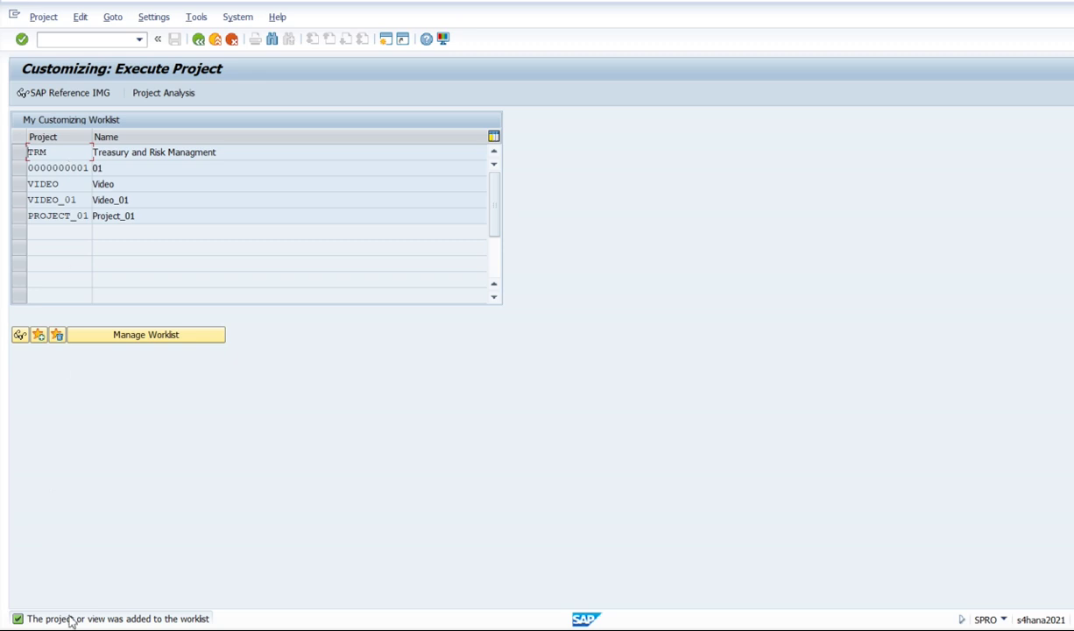
Open the PROJECT_01 view and expand Enterprise Structure > Definition > Financial Accounting
double_click(61, 219)
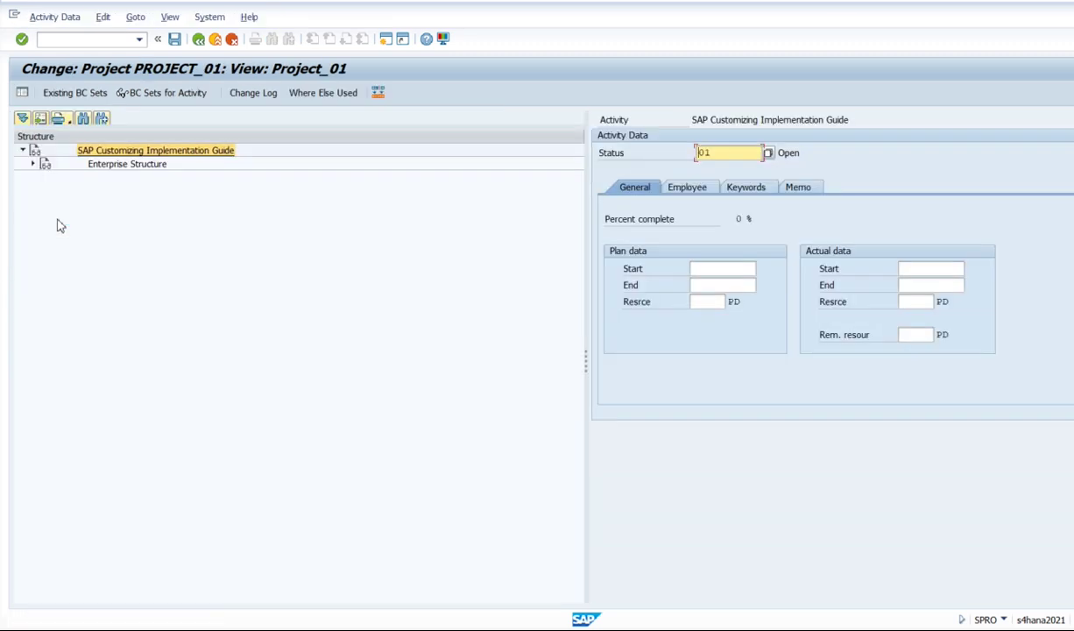
click(34, 164)
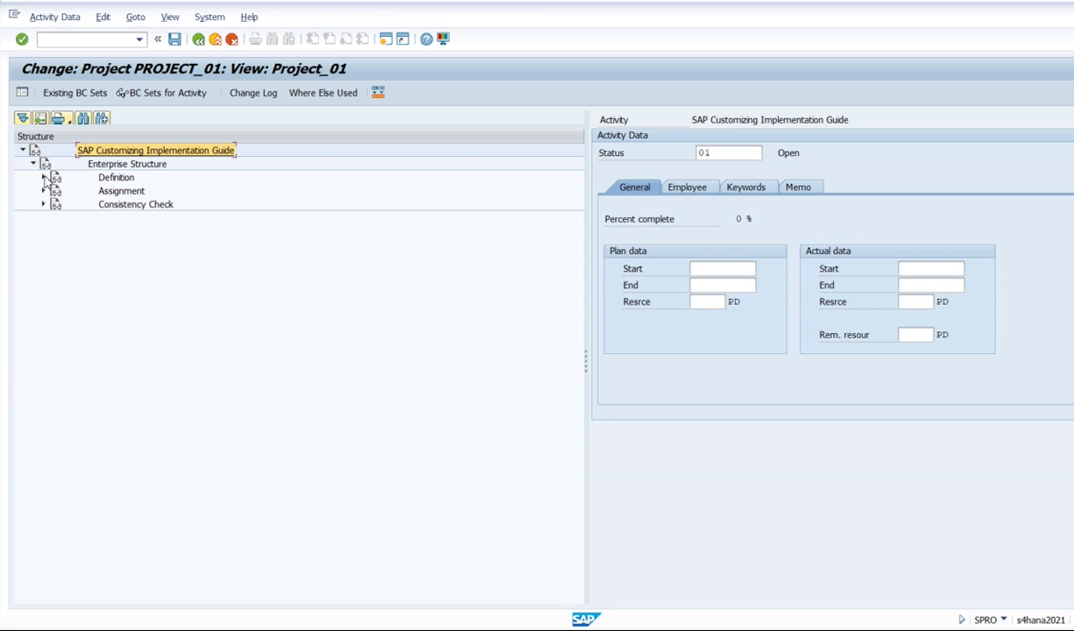
click(43, 177)
click(54, 191)
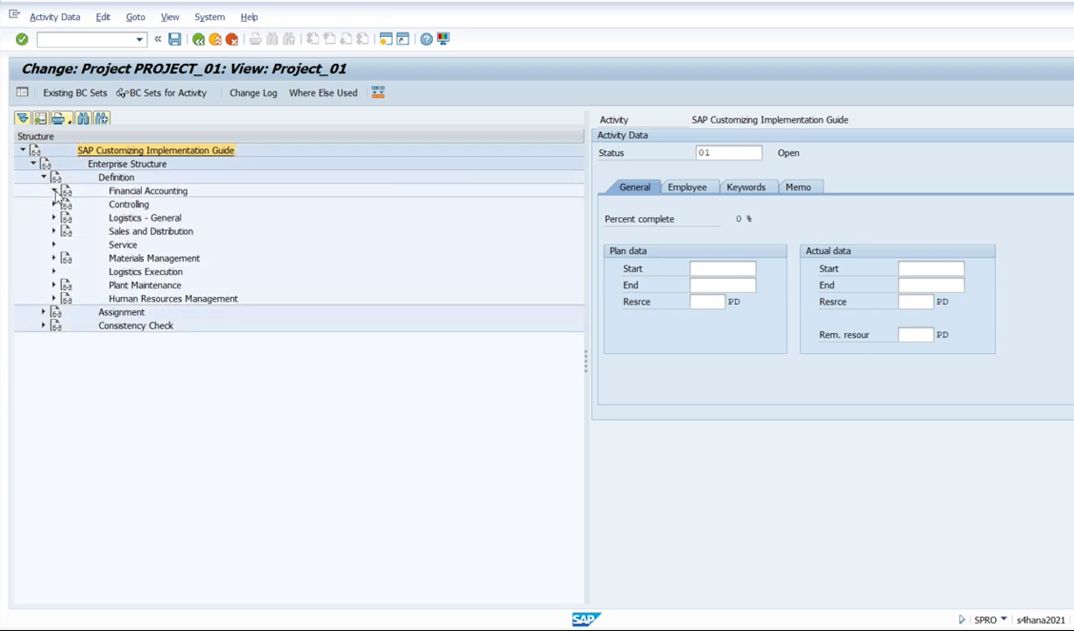
Show the Activity Importance column and widen the Structure column to reveal full activity names
click(166, 16)
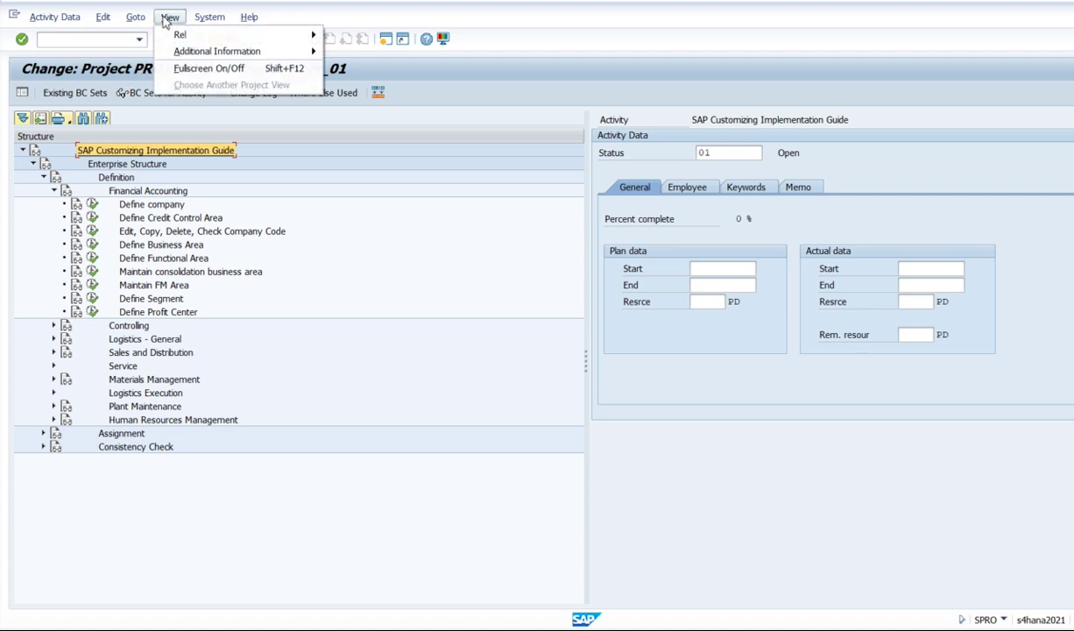
mouse_move(182, 51)
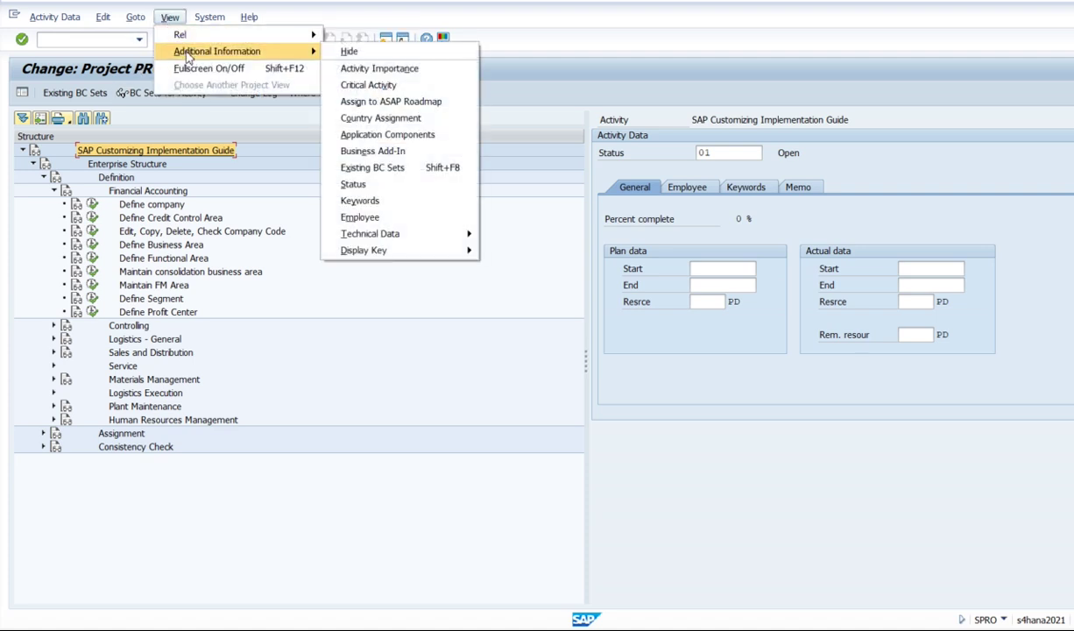
click(349, 69)
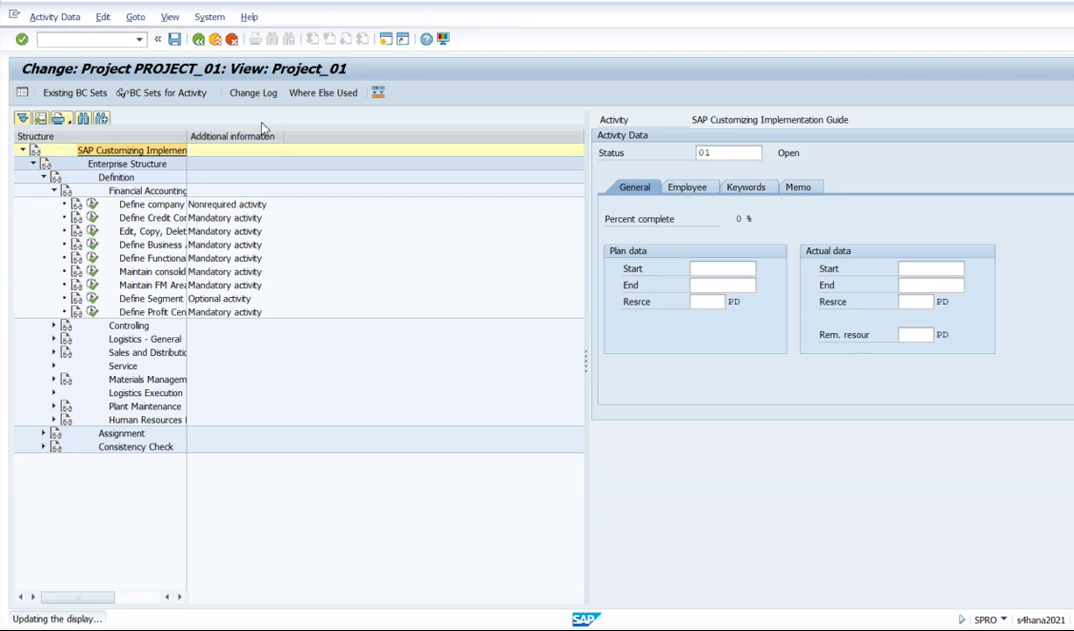
drag(188, 136, 381, 138)
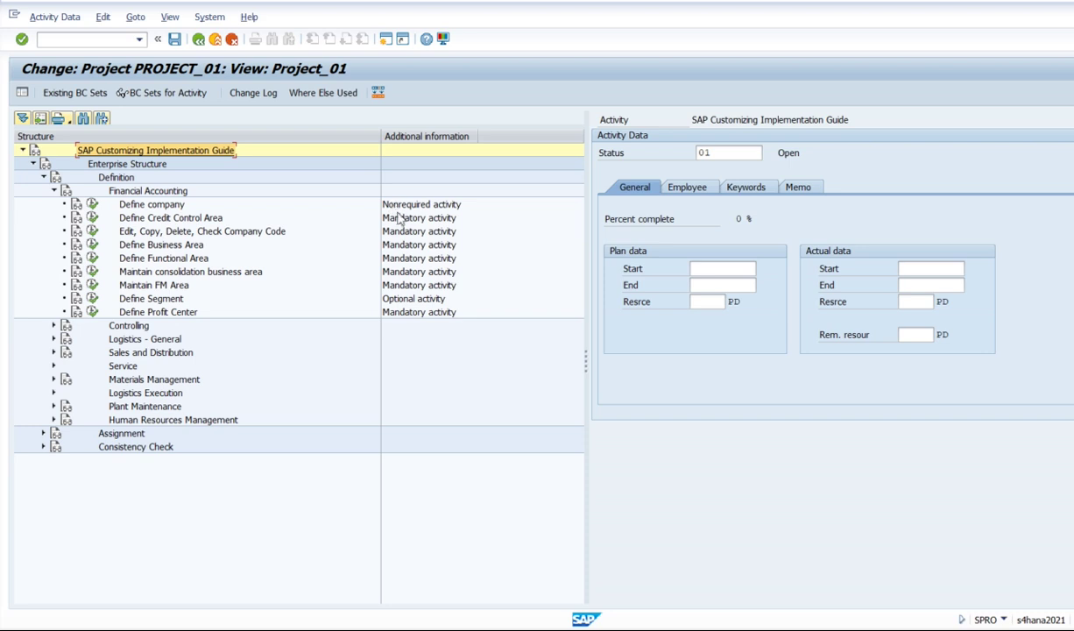
click(410, 225)
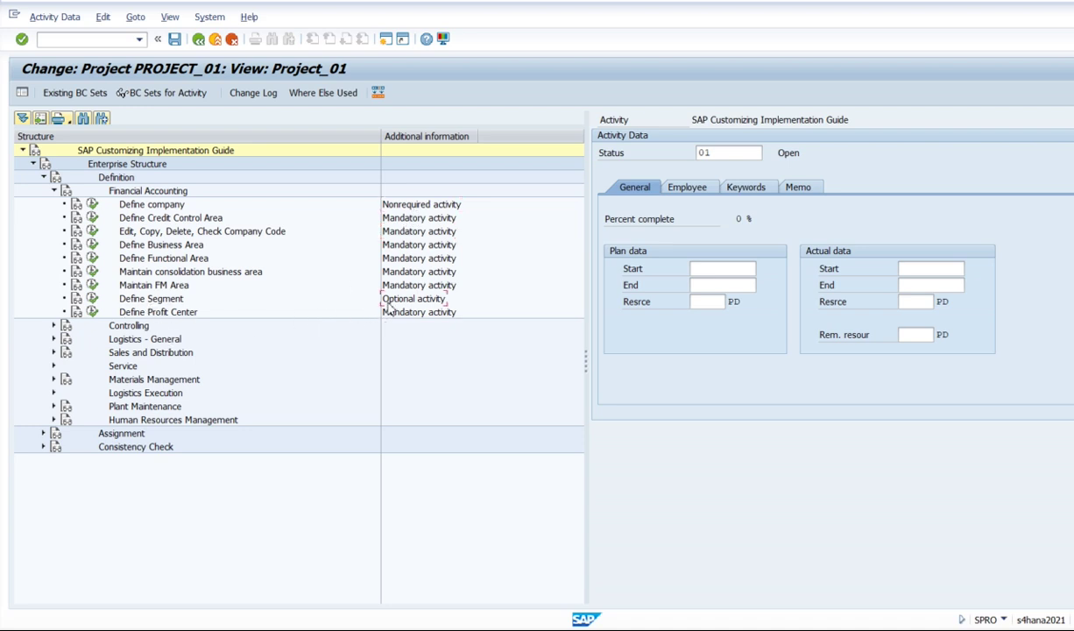
Print-preview the Define Segment documentation with subnodes on output device LP01, then return to the project
click(70, 124)
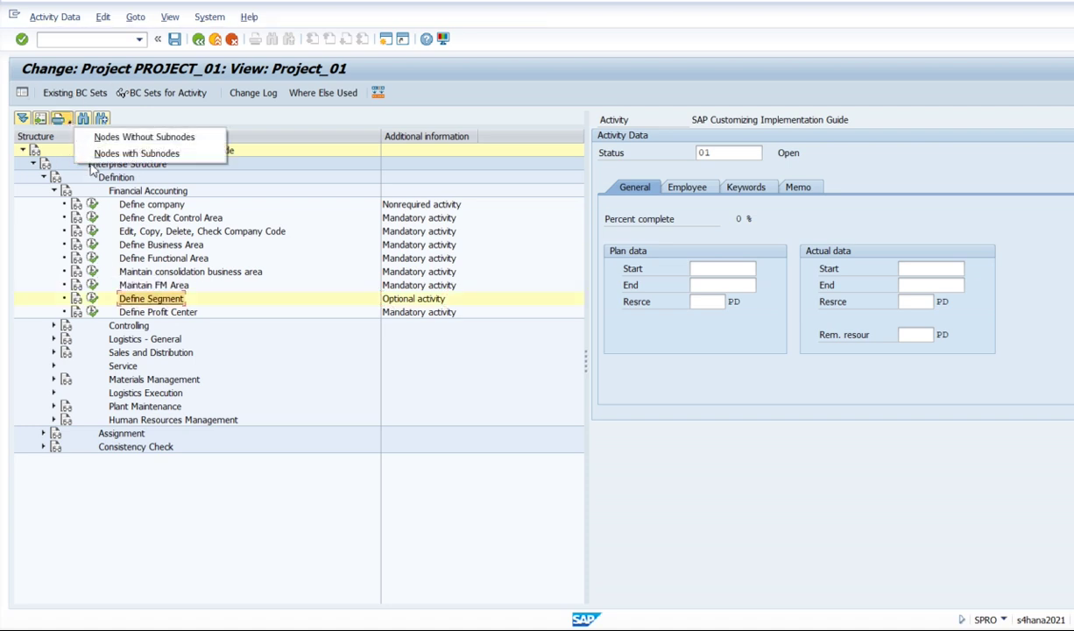
click(135, 153)
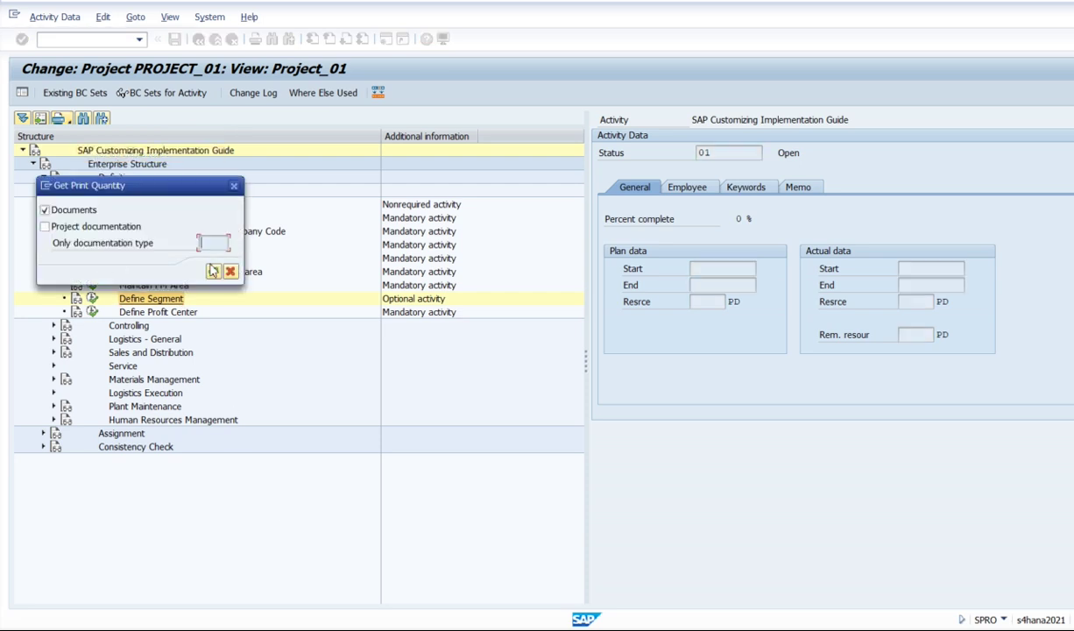
click(213, 272)
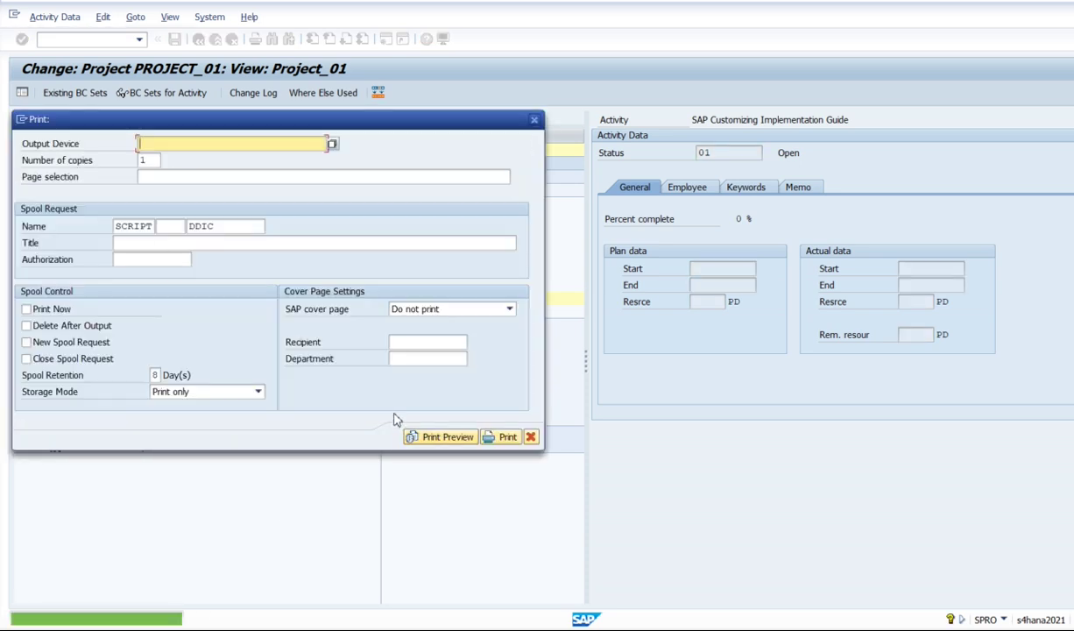
click(141, 144)
text(lp01)
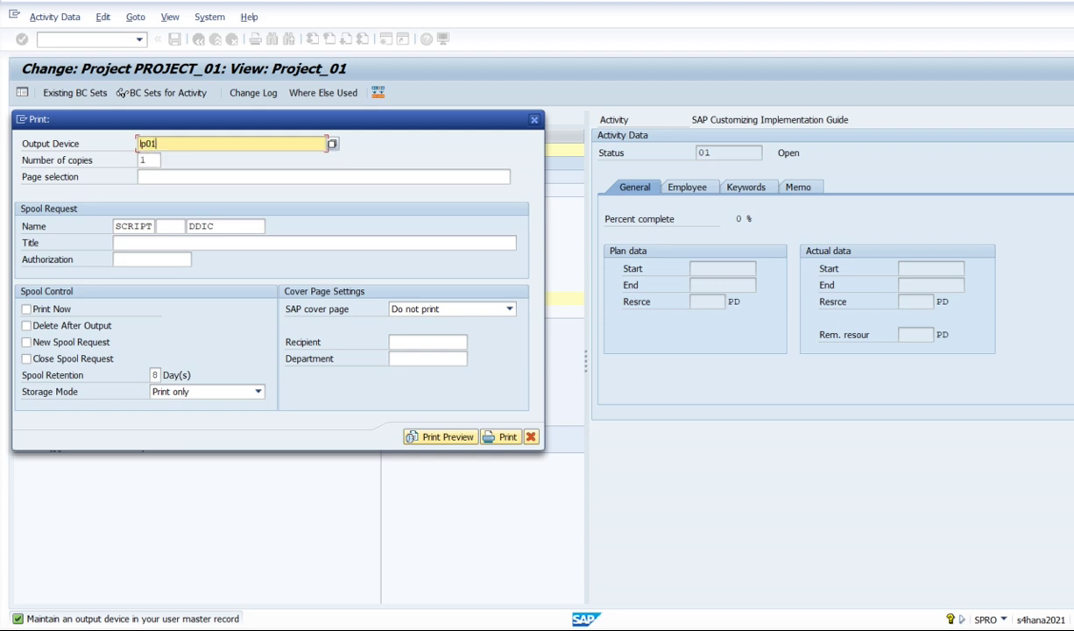
click(445, 439)
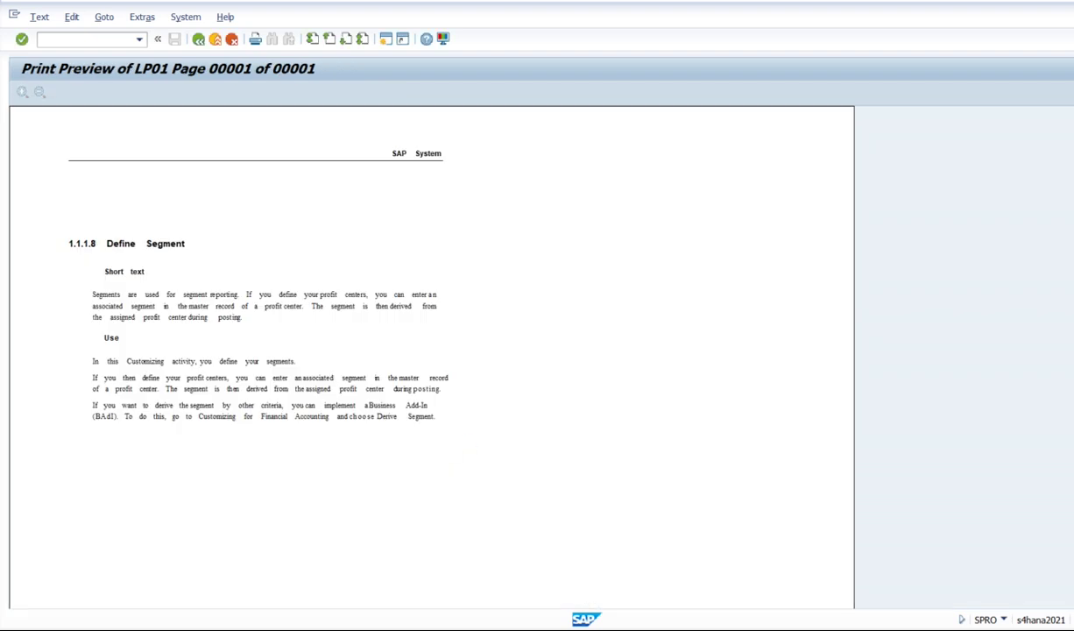
scroll(431, 350, down, 7)
scroll(431, 351, up, 7)
click(198, 39)
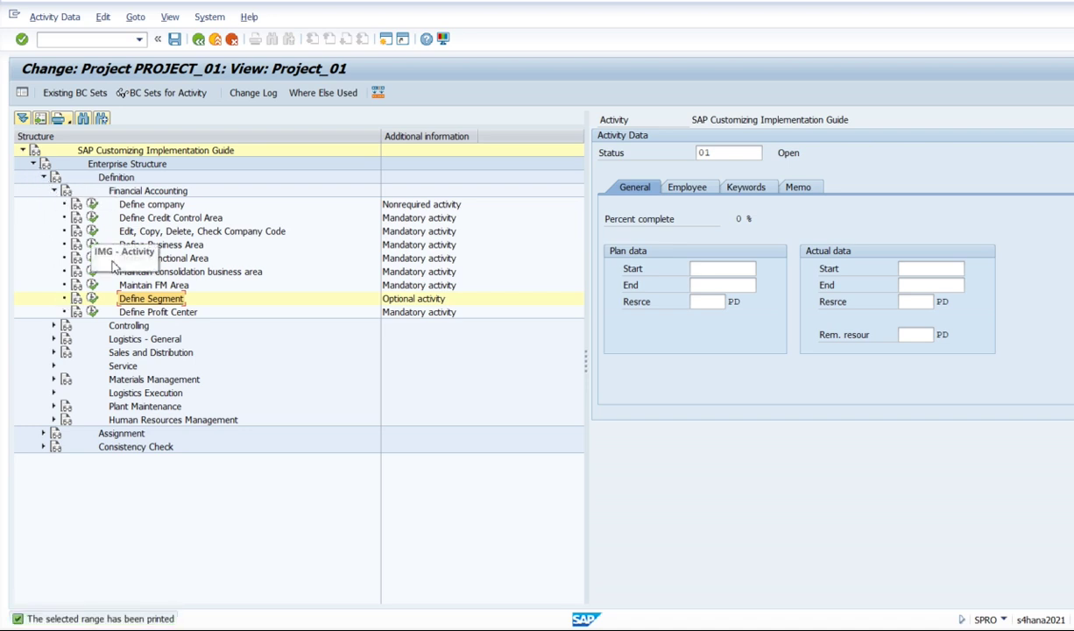
Collapse the tree to its root and print-preview the whole guide with subnodes on LP01
click(34, 164)
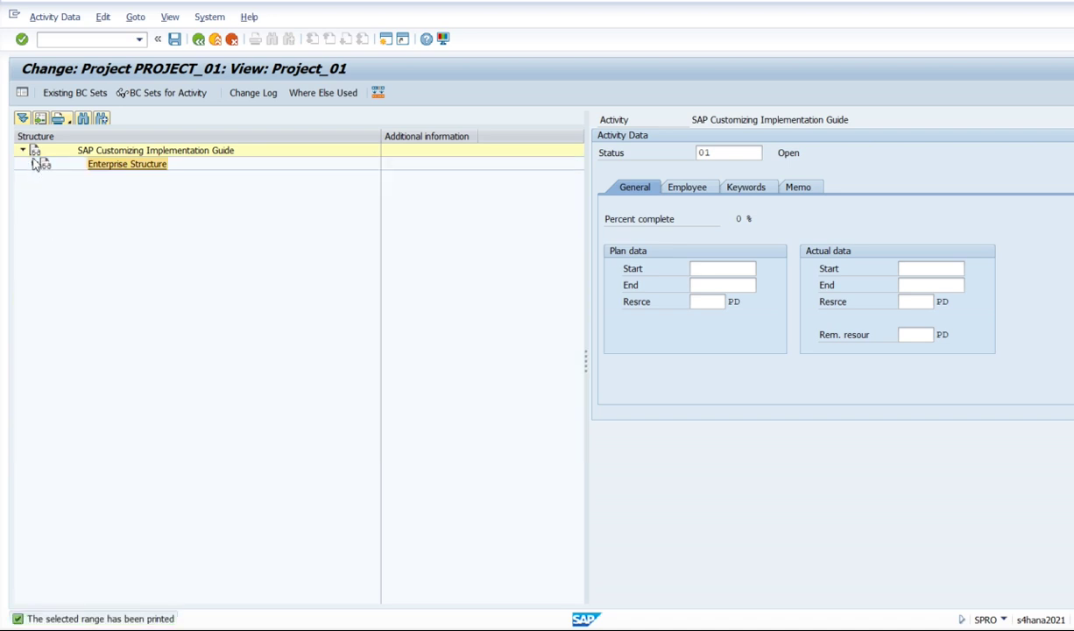
click(23, 149)
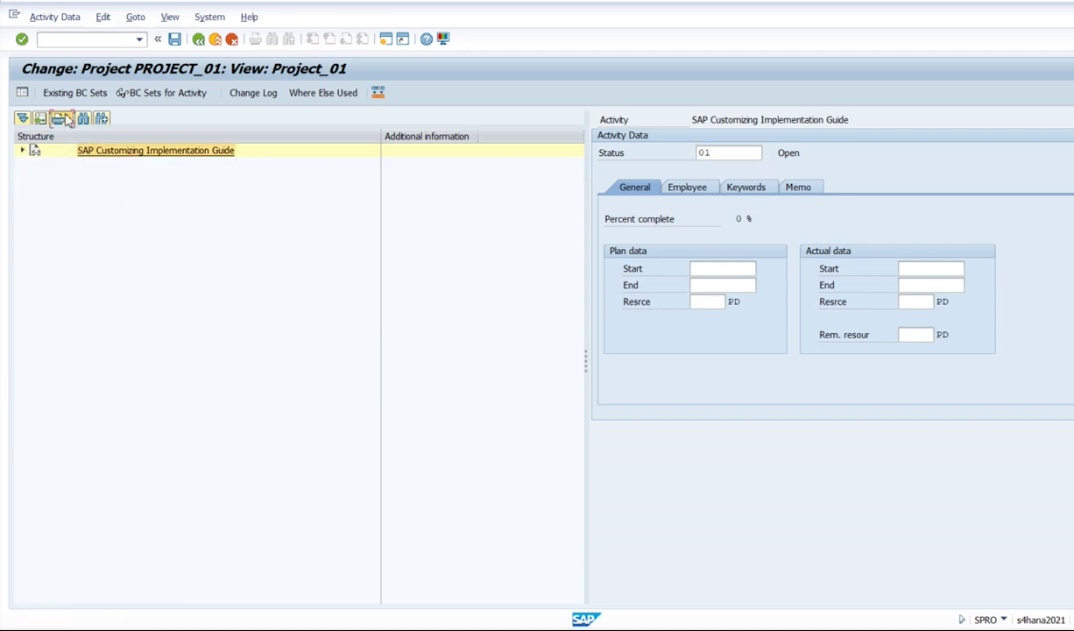
click(68, 119)
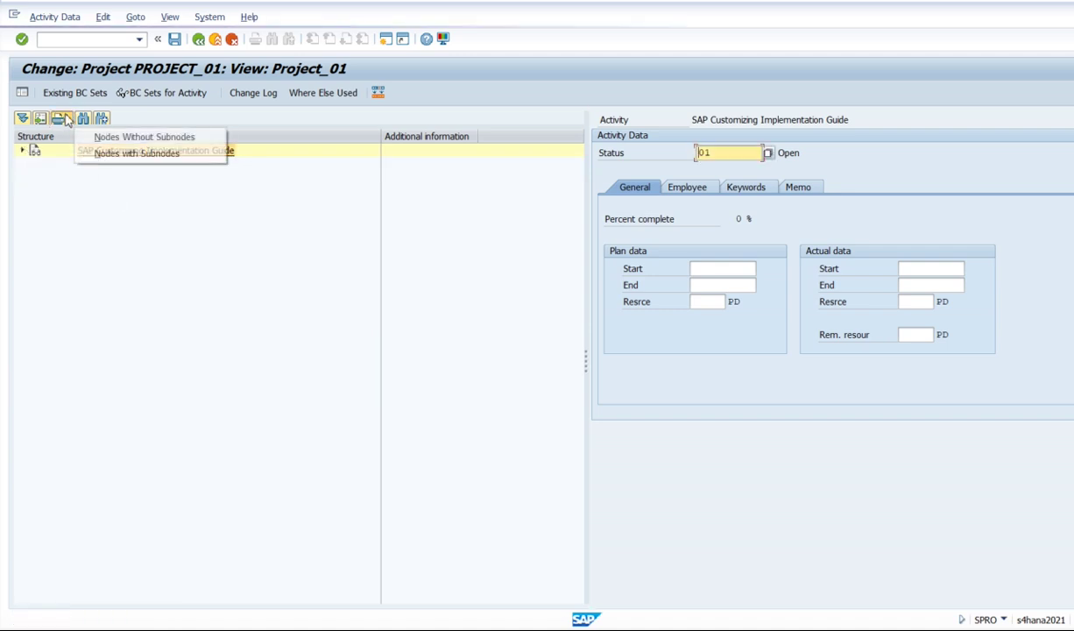
click(102, 155)
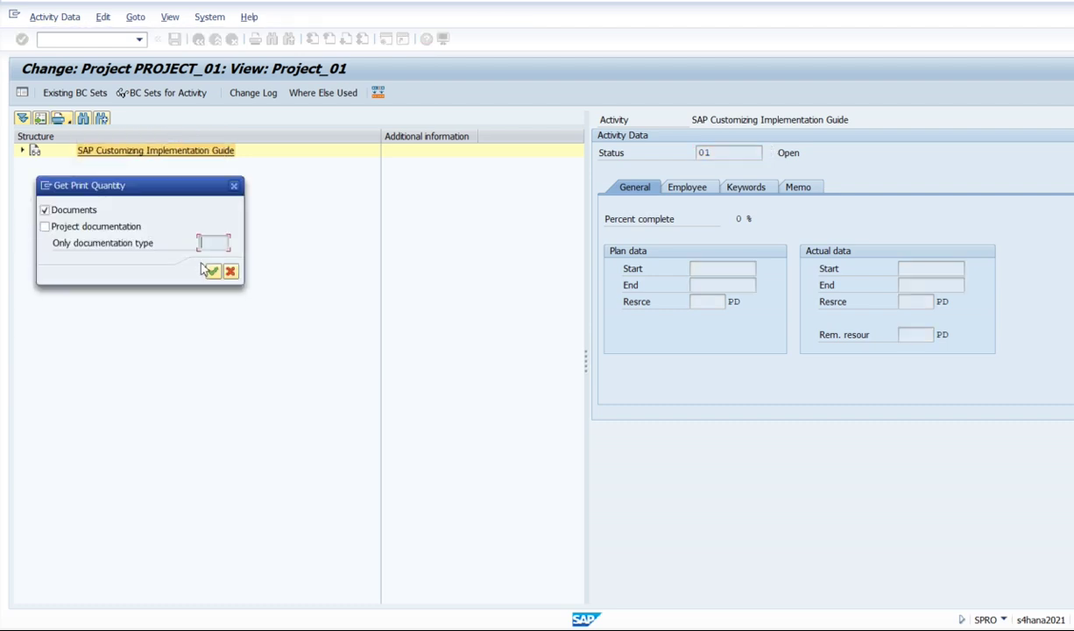
click(210, 271)
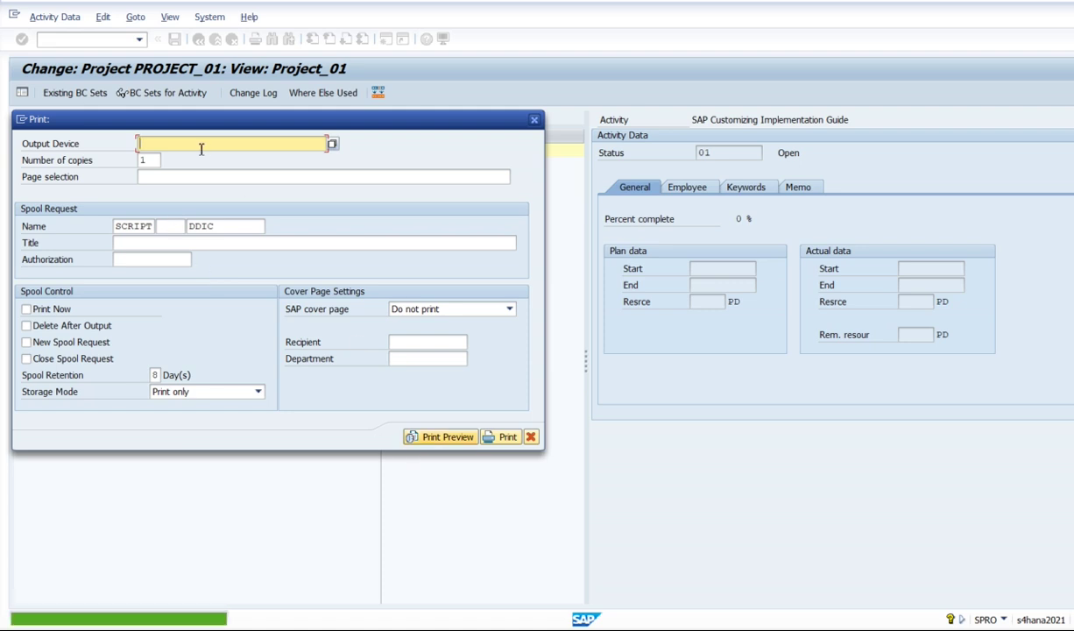
text(lp01)
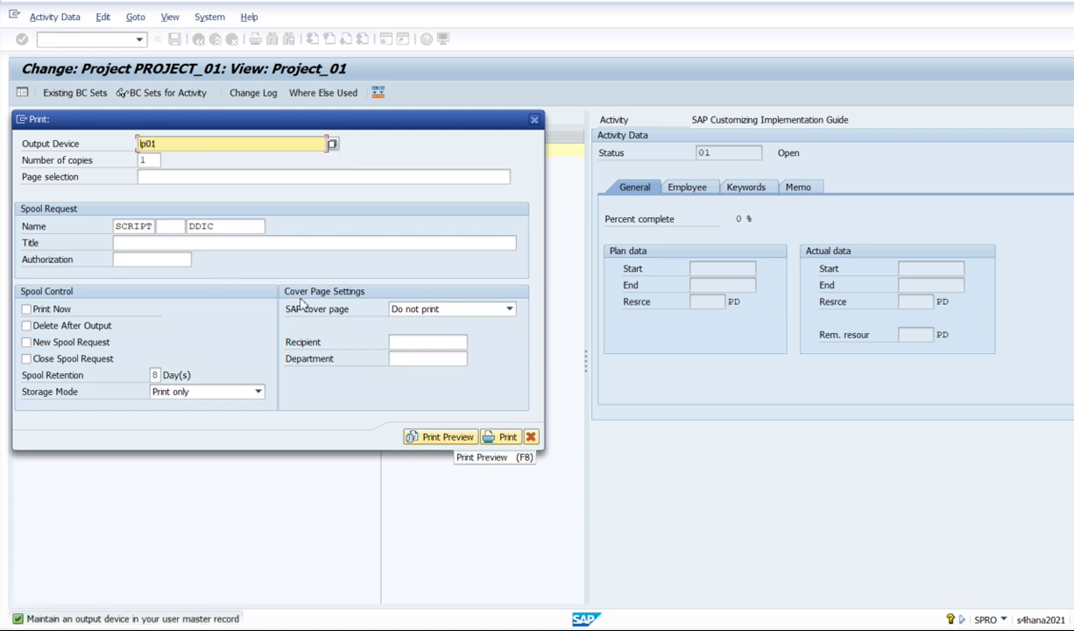
click(439, 436)
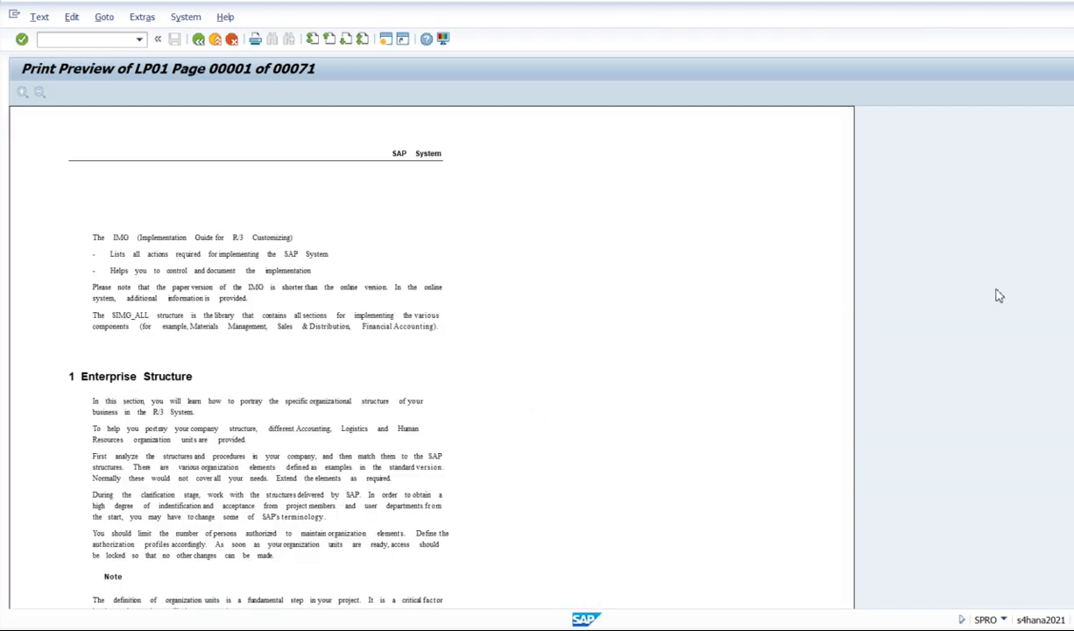
Page through the documentation preview to page 3
scroll(70, 415, down, 5)
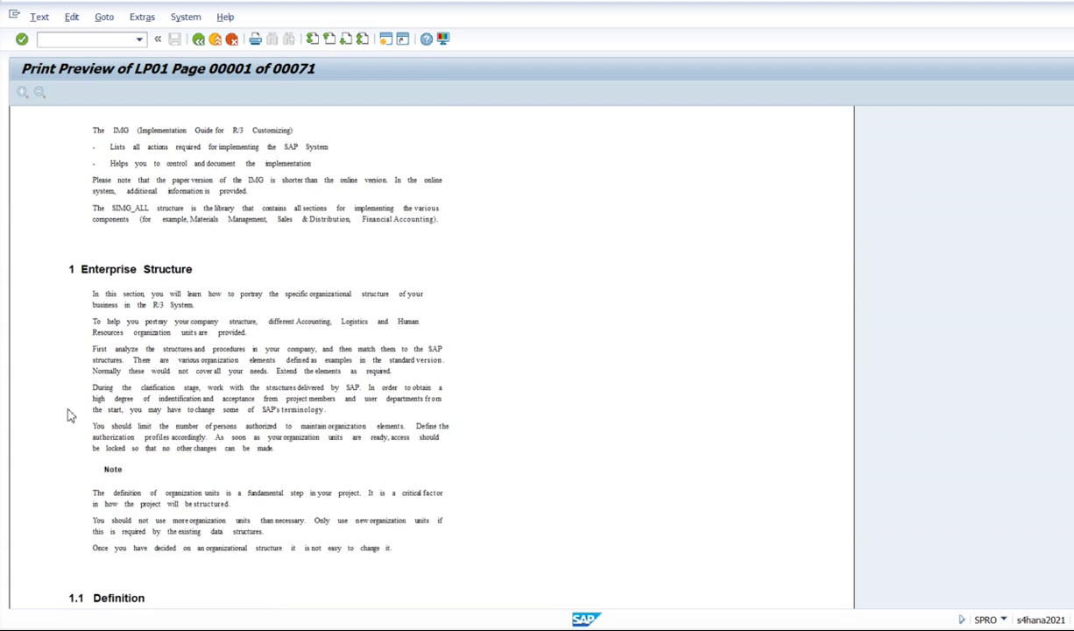
scroll(71, 415, up, 3)
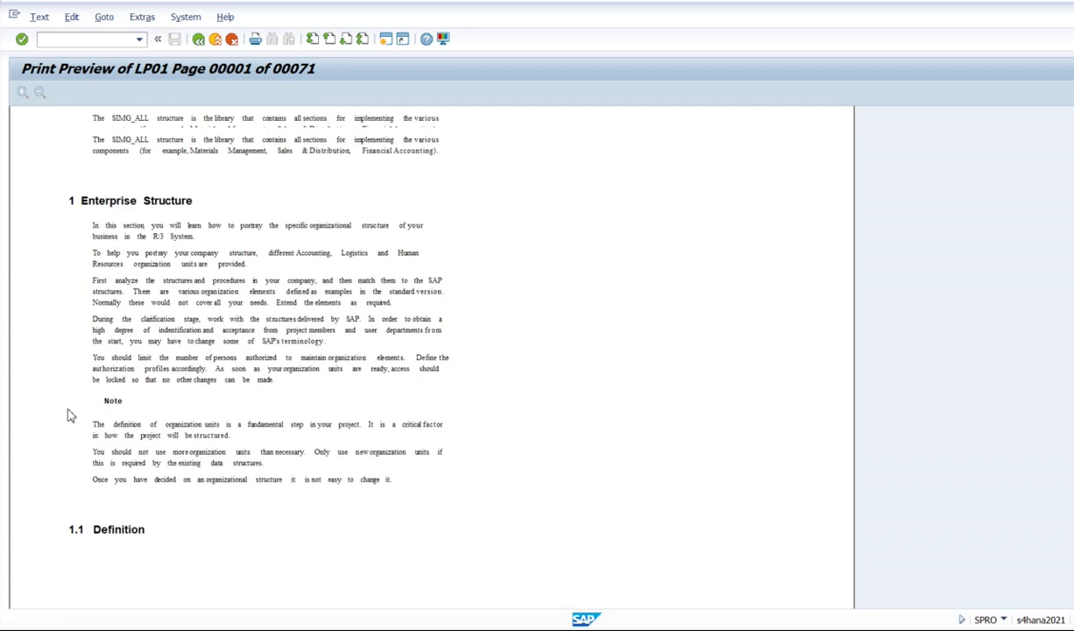
click(346, 40)
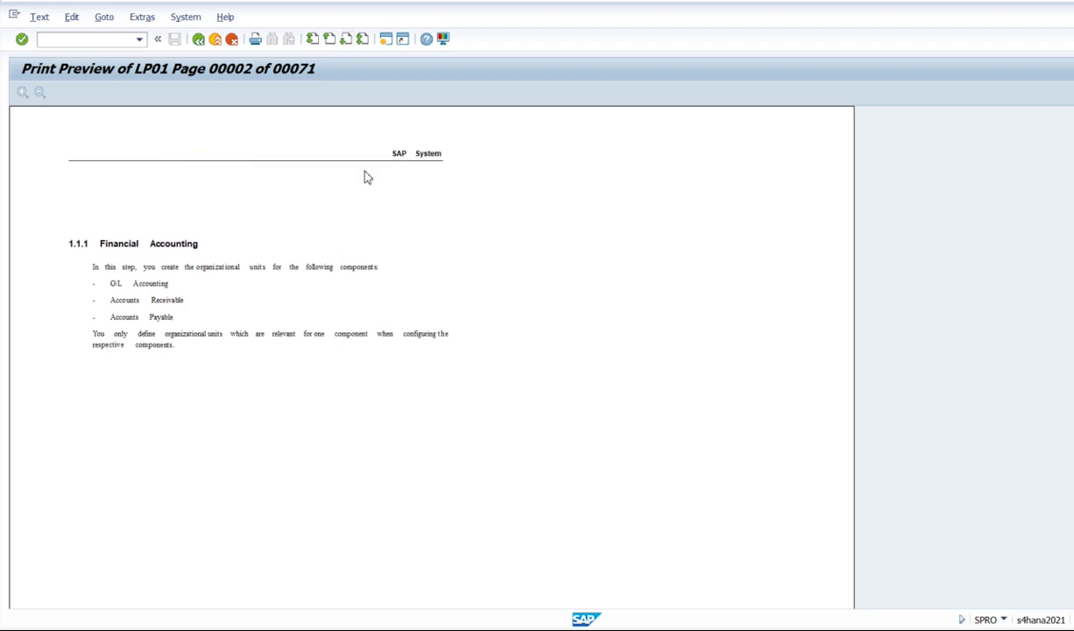
click(346, 40)
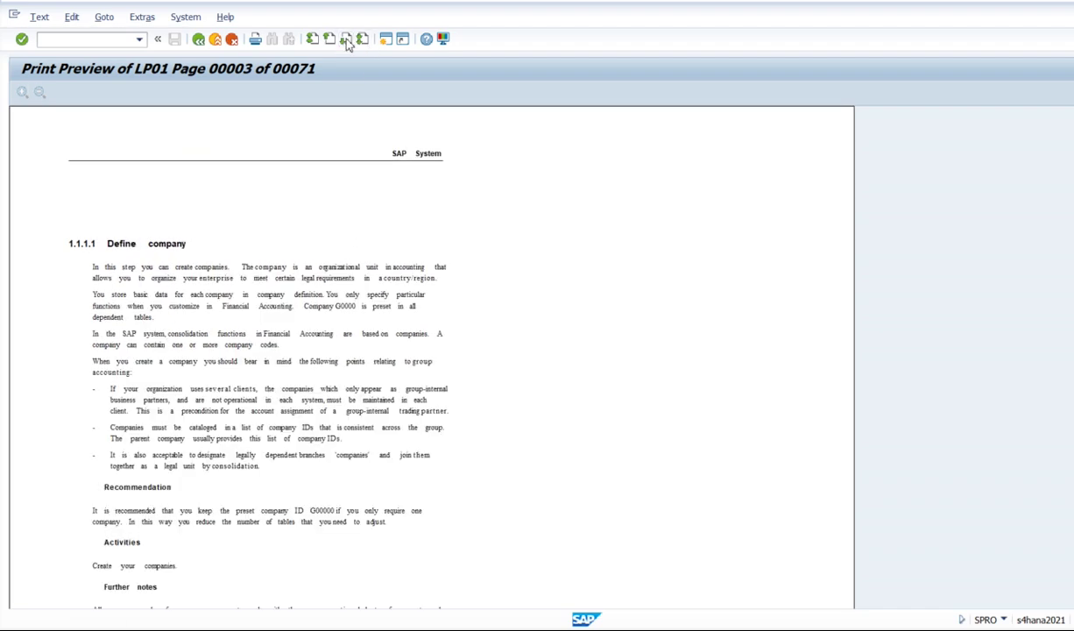
scroll(261, 431, down, 6)
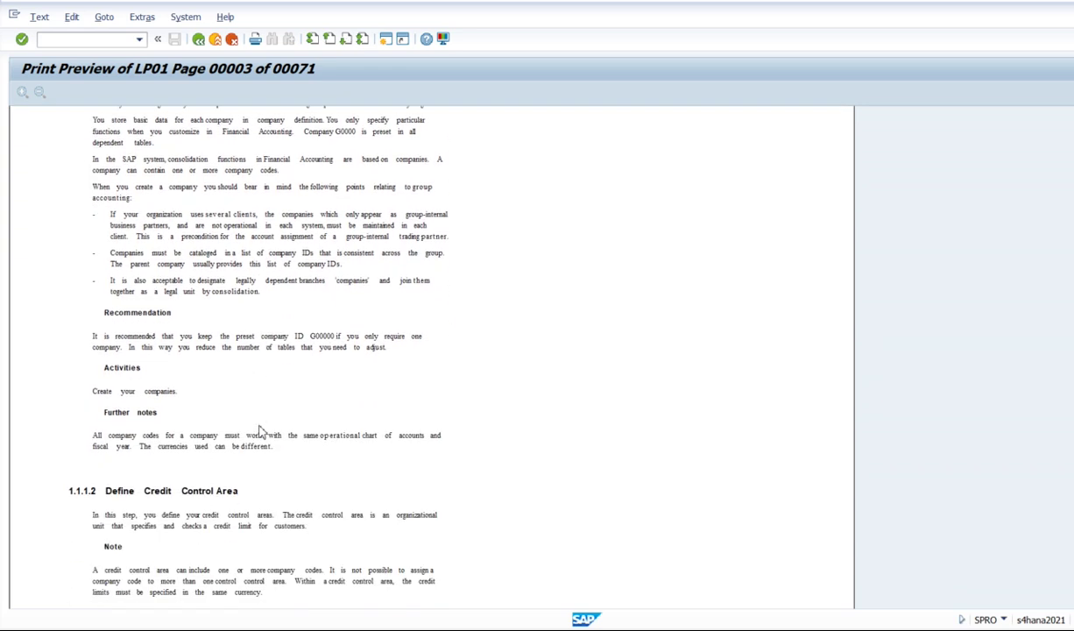
scroll(261, 431, down, 1)
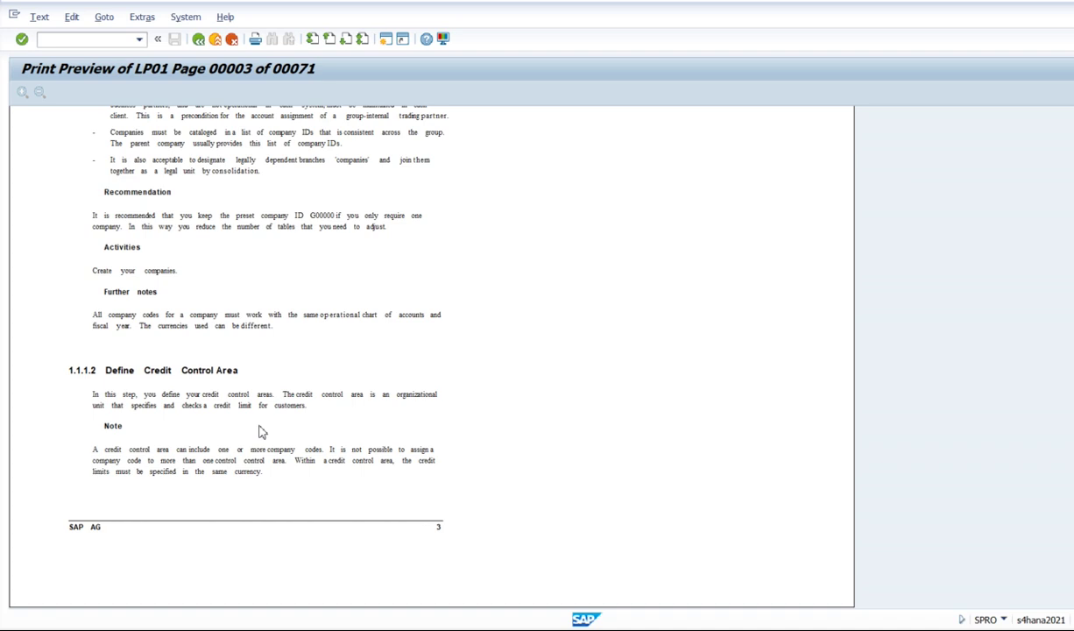
Continue to page 6, 1.1.1.4 Define Business Area, then close the preview
click(347, 40)
scroll(269, 368, up, 5)
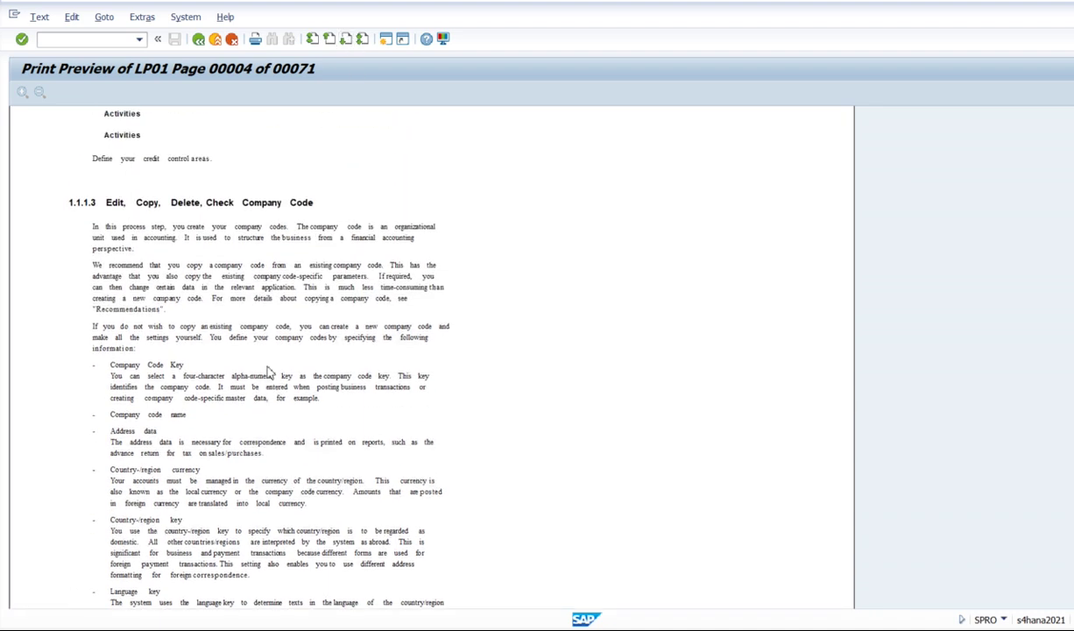
scroll(269, 369, down, 6)
scroll(269, 371, up, 3)
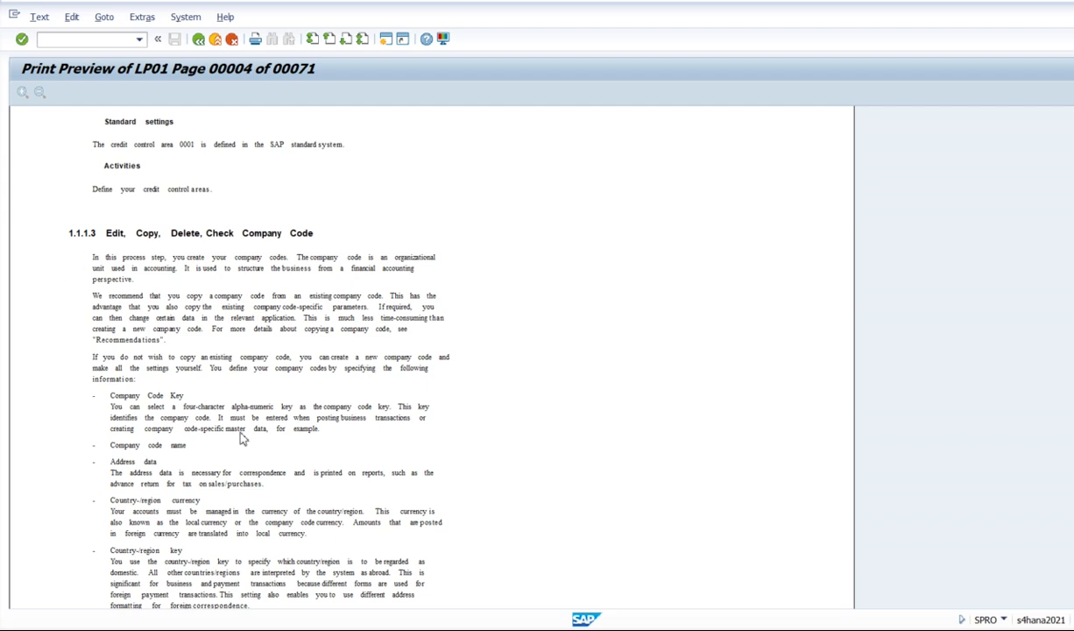
scroll(242, 437, down, 3)
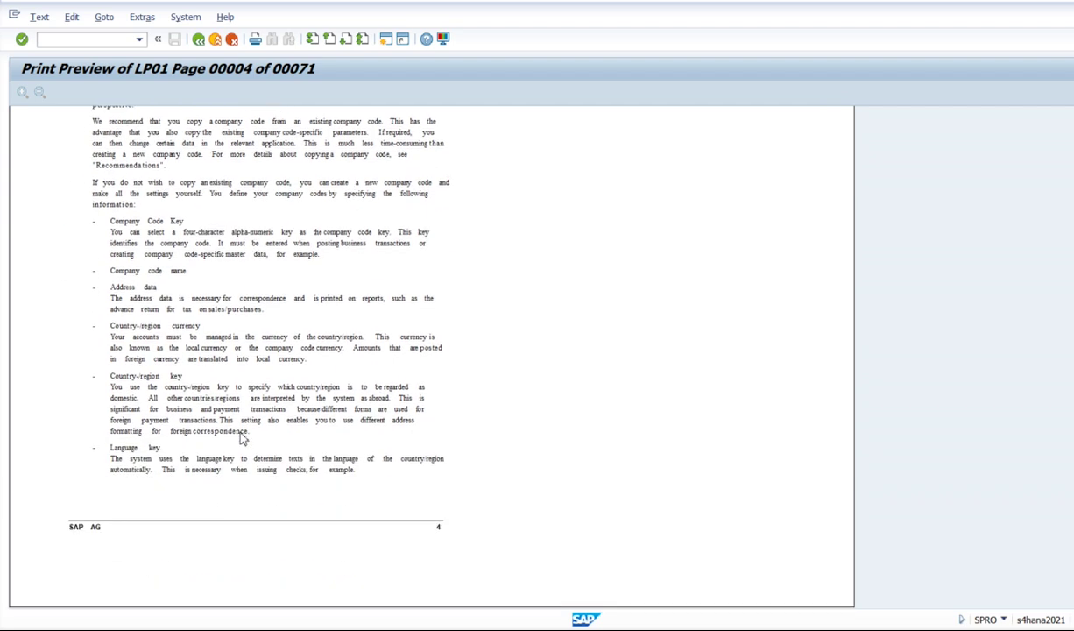
click(347, 39)
click(346, 39)
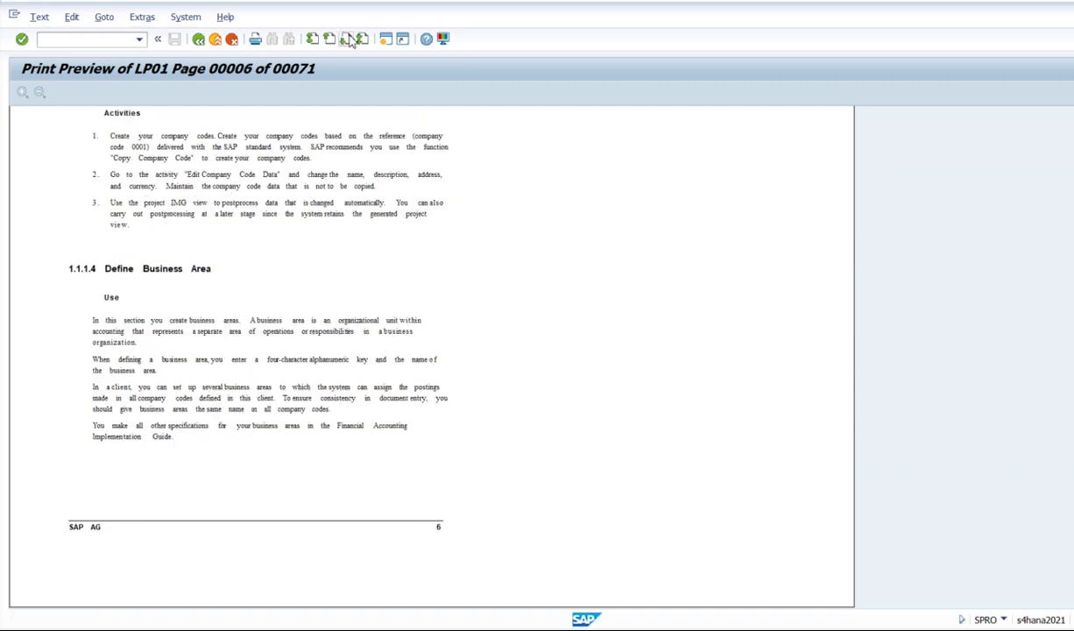
click(198, 39)
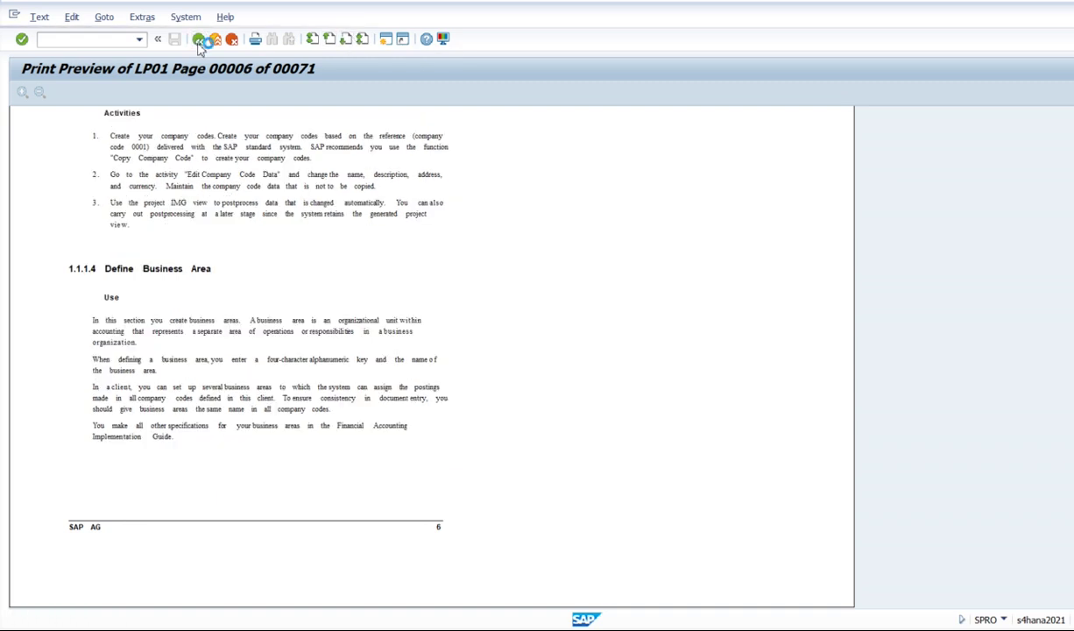